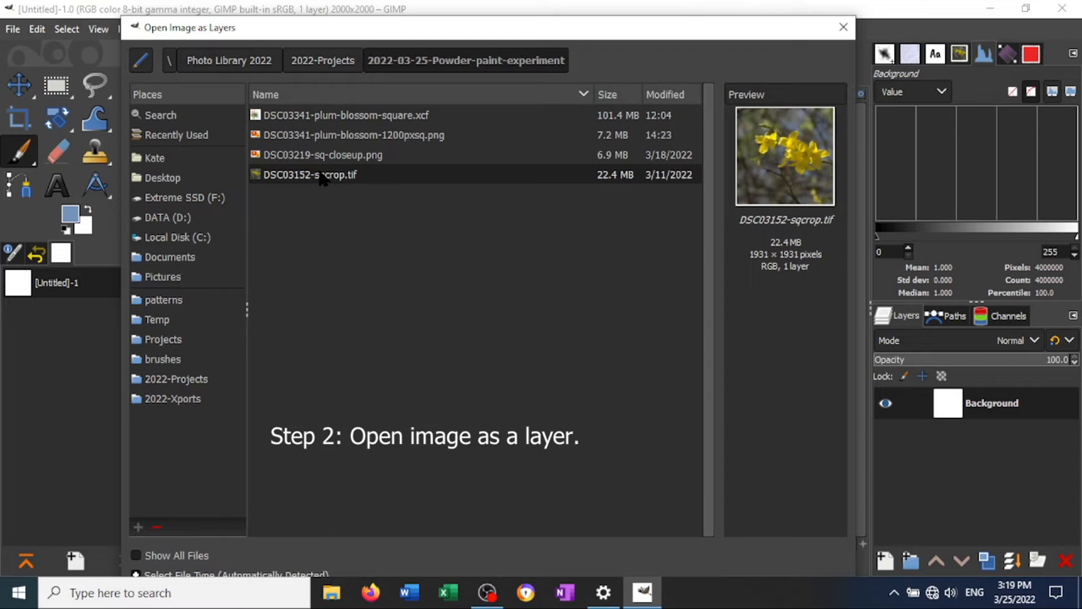
- Import the image DSC03152-sqcrop.tif into the composition as a new layer
double_click(332, 176)
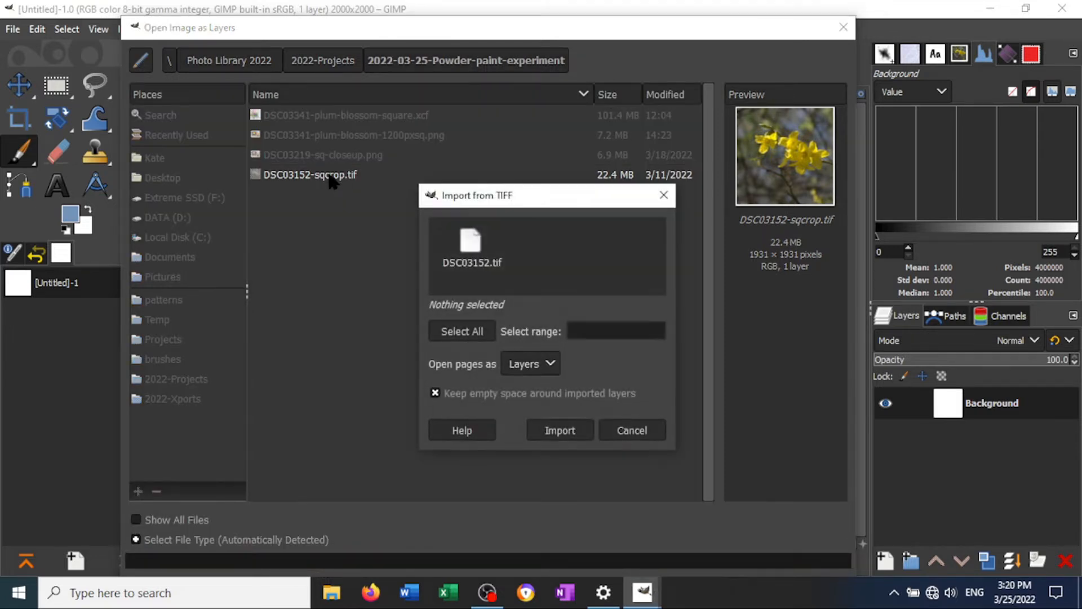
left_click(557, 431)
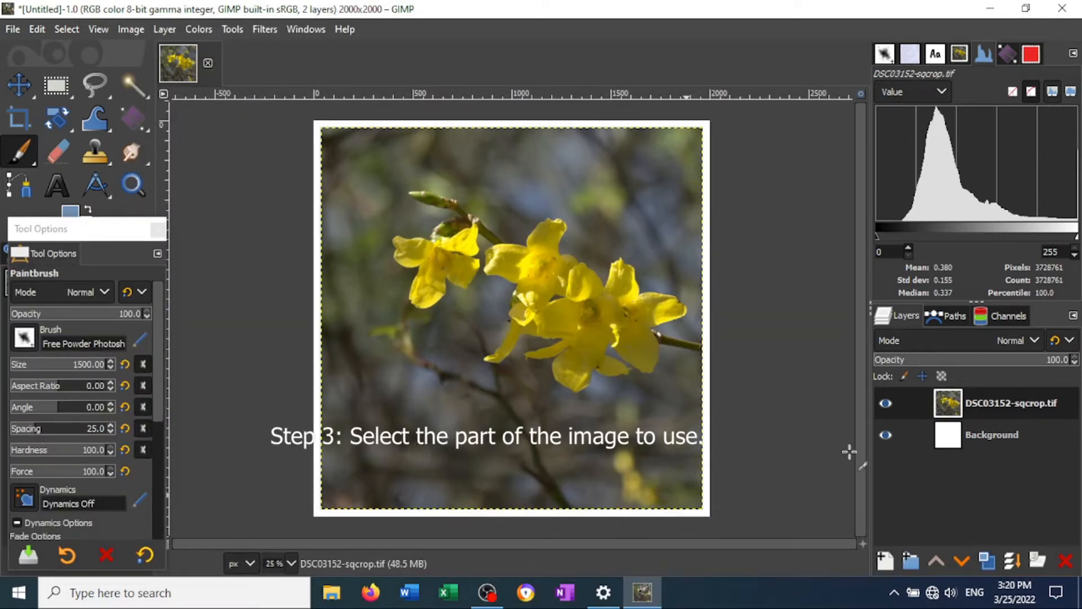
- Draw a closed freehand selection loosely around the yellow flowers and the bud with Free Select
left_click(102, 81)
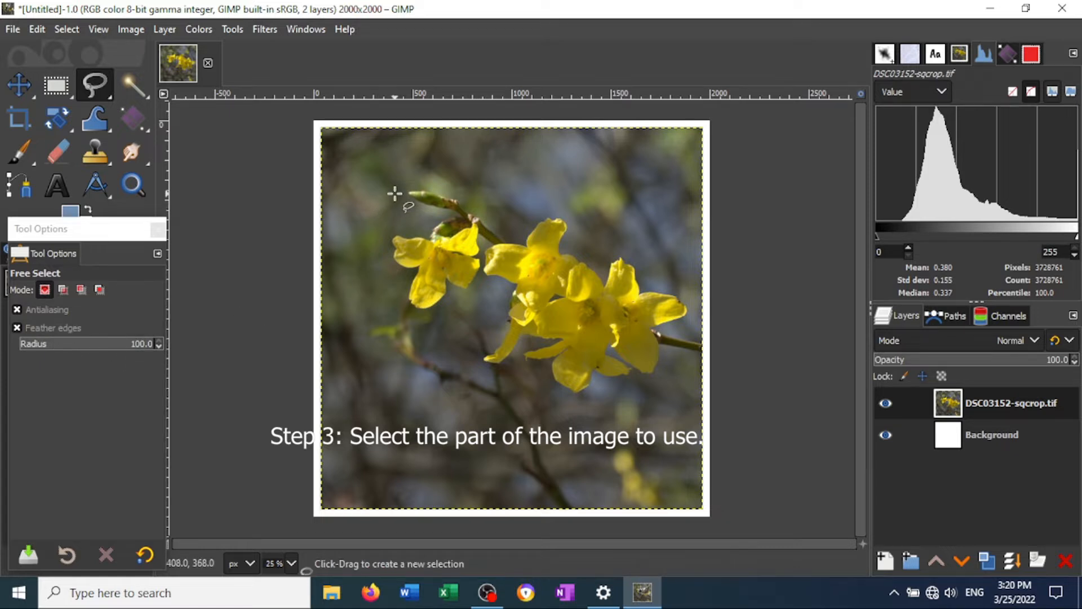
mouse_move(397, 193)
left_mouse_down()
mouse_move(459, 192)
mouse_move(510, 223)
mouse_move(563, 213)
mouse_move(589, 252)
mouse_move(624, 248)
mouse_move(648, 263)
mouse_move(655, 280)
mouse_move(684, 293)
mouse_move(689, 318)
mouse_move(657, 381)
mouse_move(582, 402)
mouse_move(518, 369)
mouse_move(471, 373)
mouse_move(490, 298)
mouse_move(403, 318)
mouse_move(379, 248)
mouse_move(405, 209)
left_mouse_up()
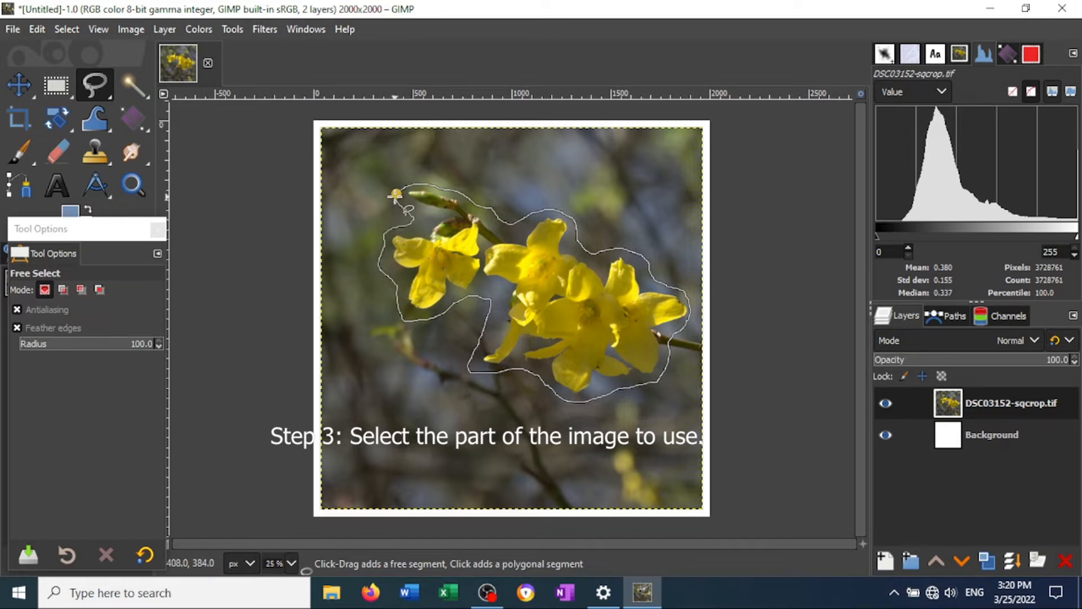
left_click(395, 195)
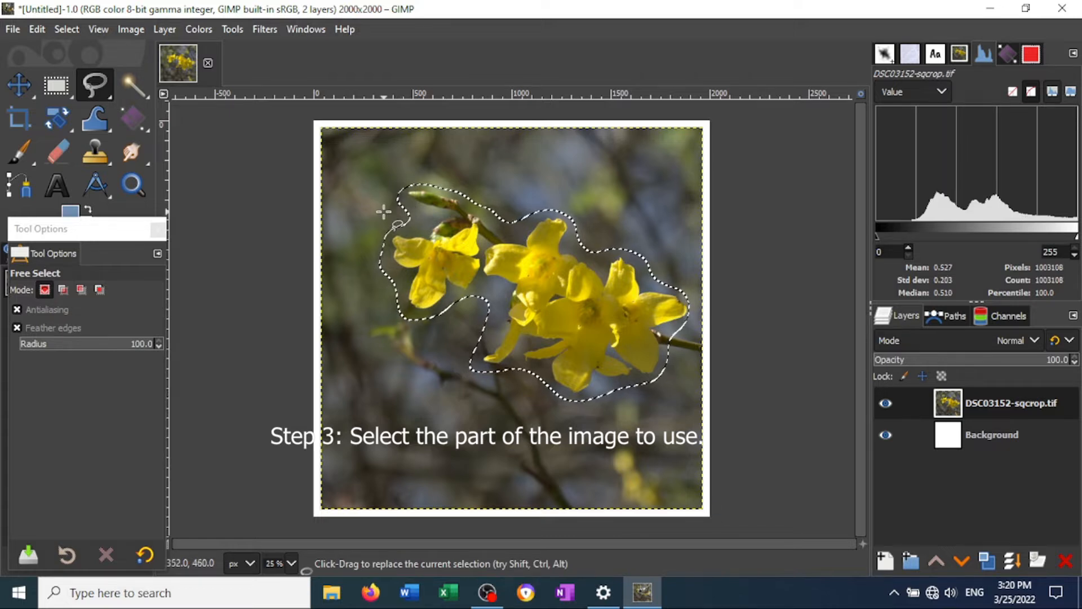
- Add a layer mask to the DSC03152-sqcrop.tif layer, initialized to the selection
right_click(1007, 413)
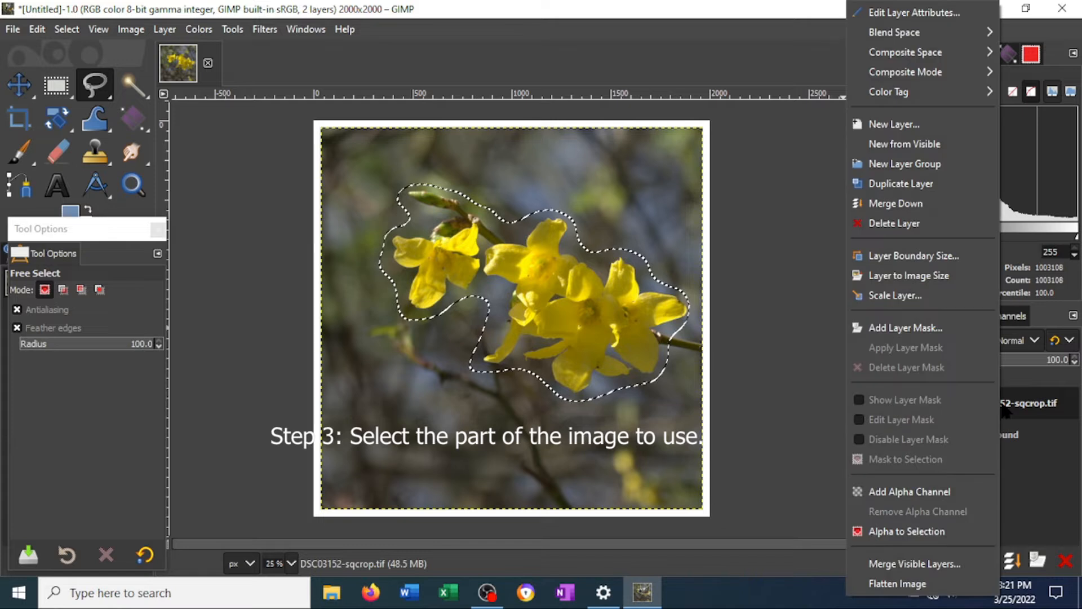
left_click(947, 327)
left_click(908, 345)
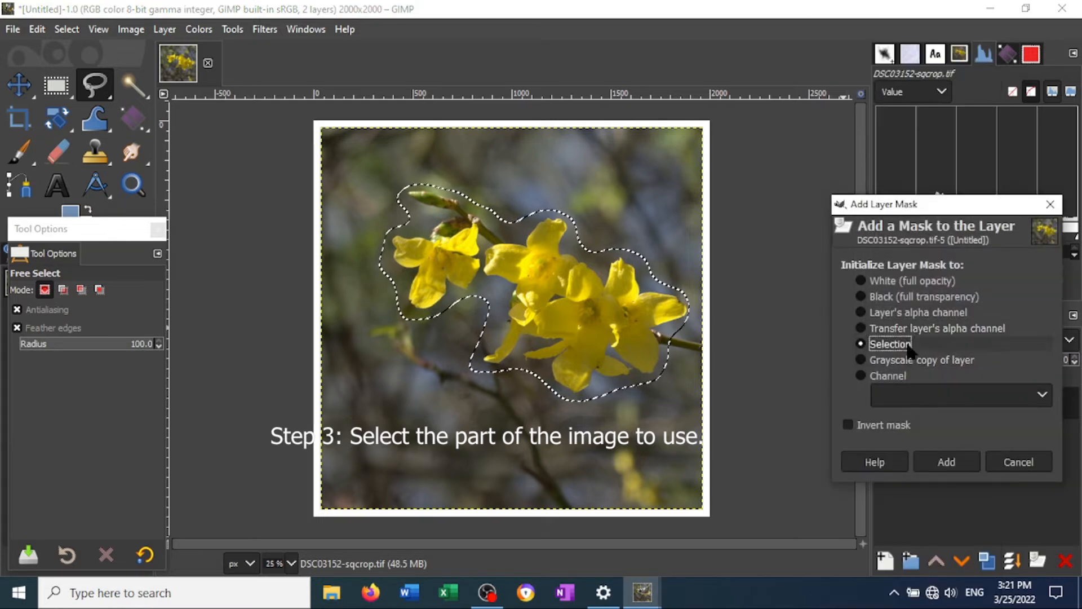
left_click(957, 460)
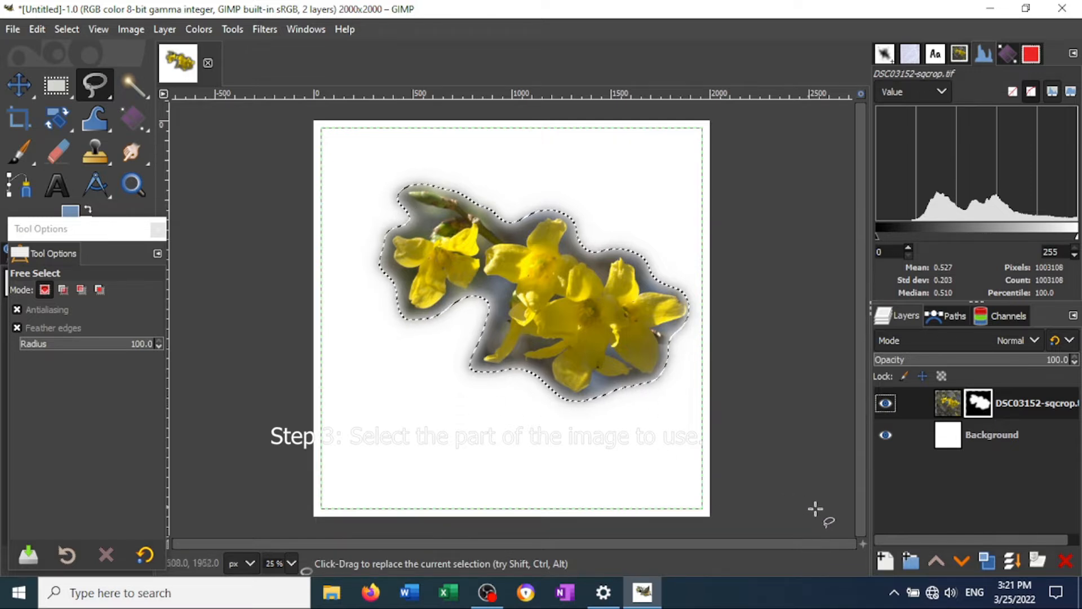
- Create a new layer named "paint stroke" directly above the Background layer, filled with transparency
left_click(990, 444)
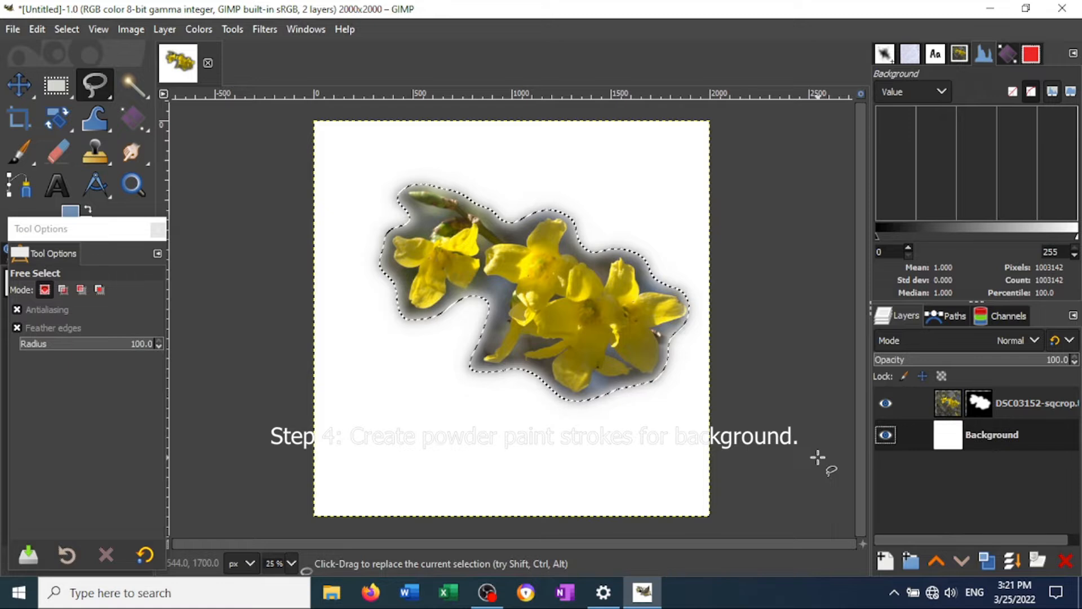
left_click(885, 561)
left_click(812, 509)
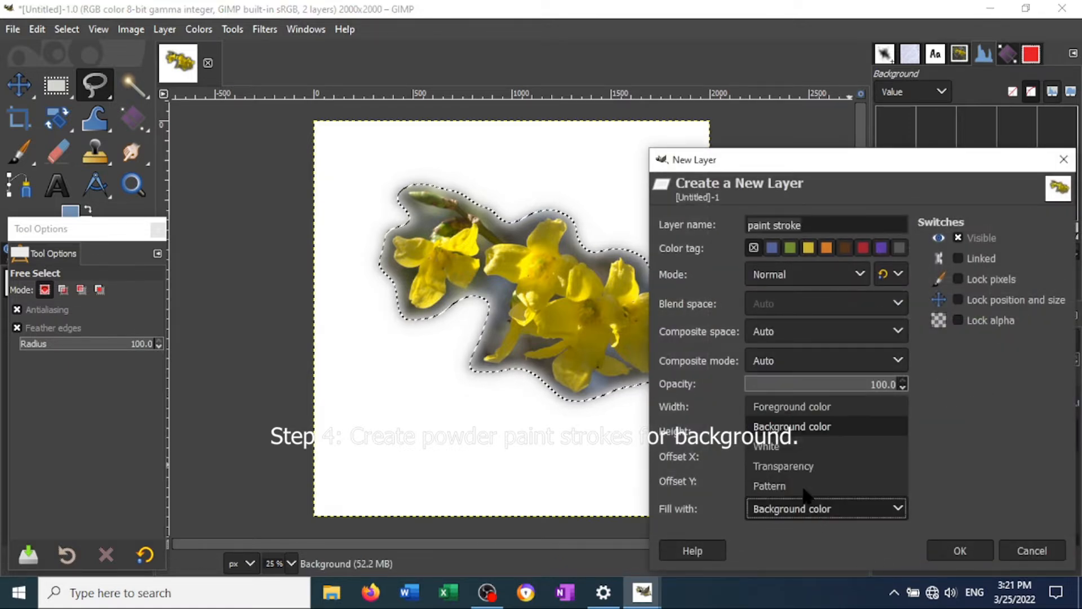
left_click(809, 466)
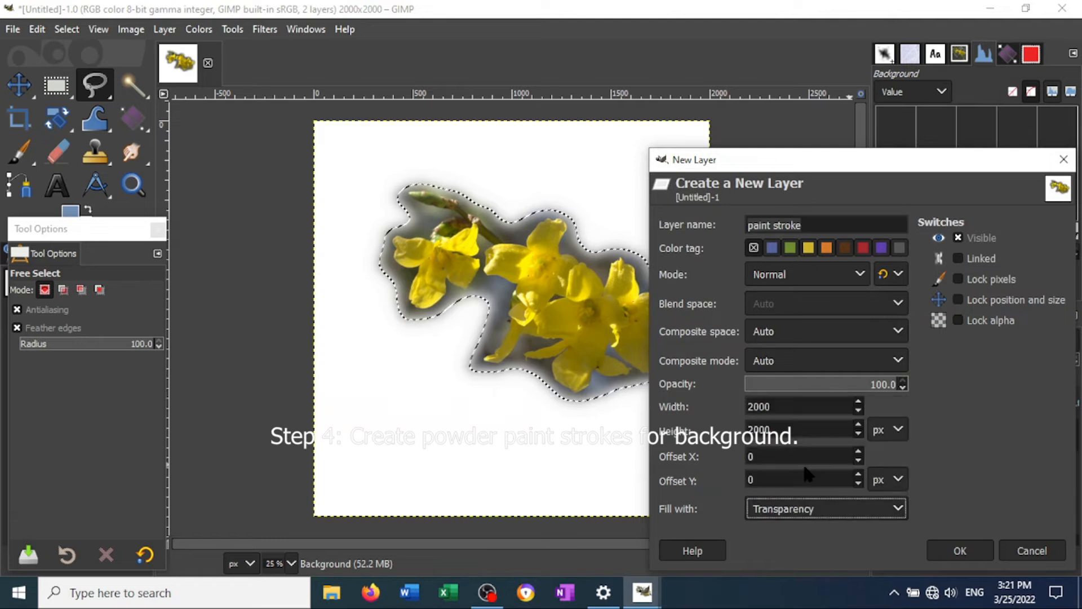
left_click(962, 554)
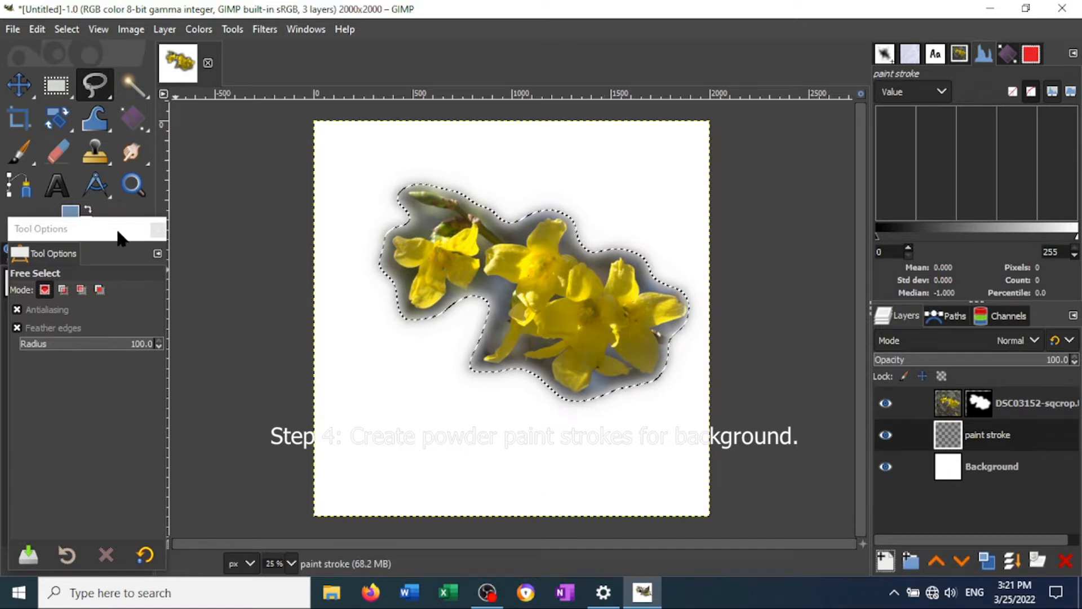
- Choose a Free Powder brush for the Paintbrush and remove the selection around the flowers
left_click(21, 152)
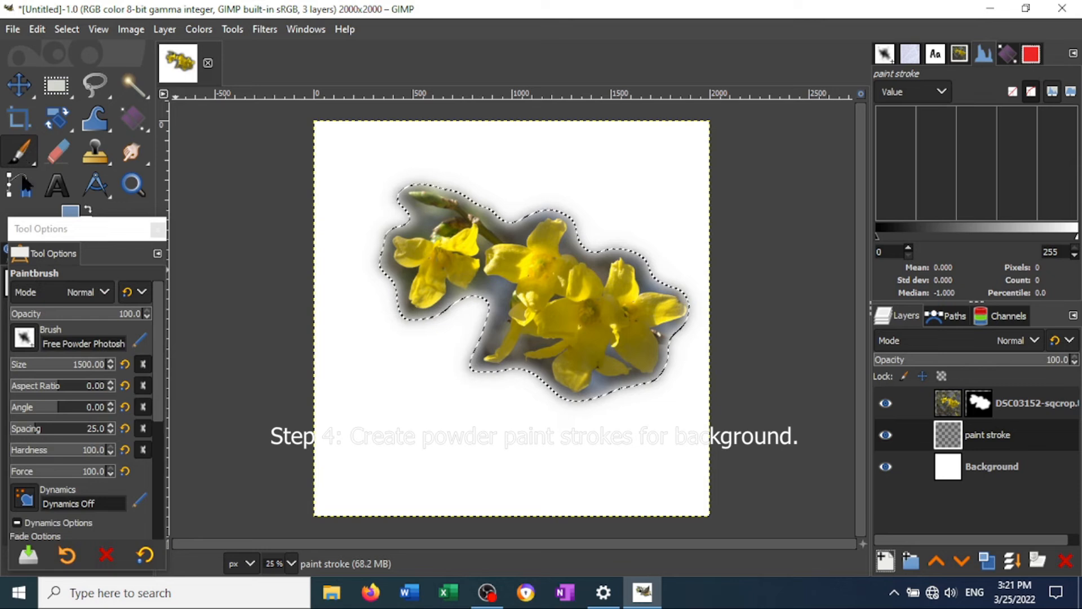
left_click(25, 338)
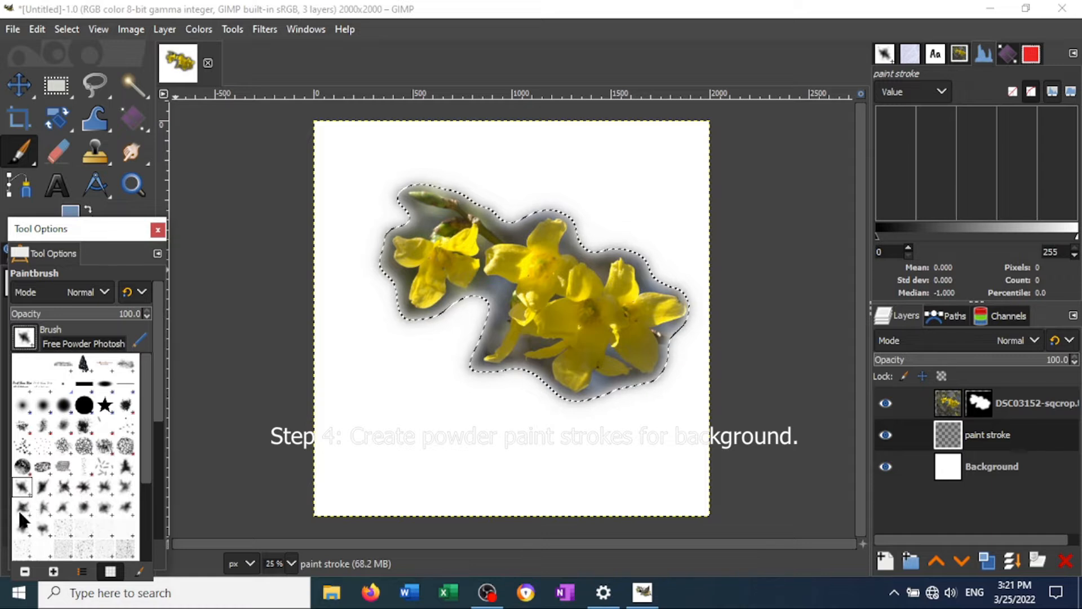
left_click(65, 488)
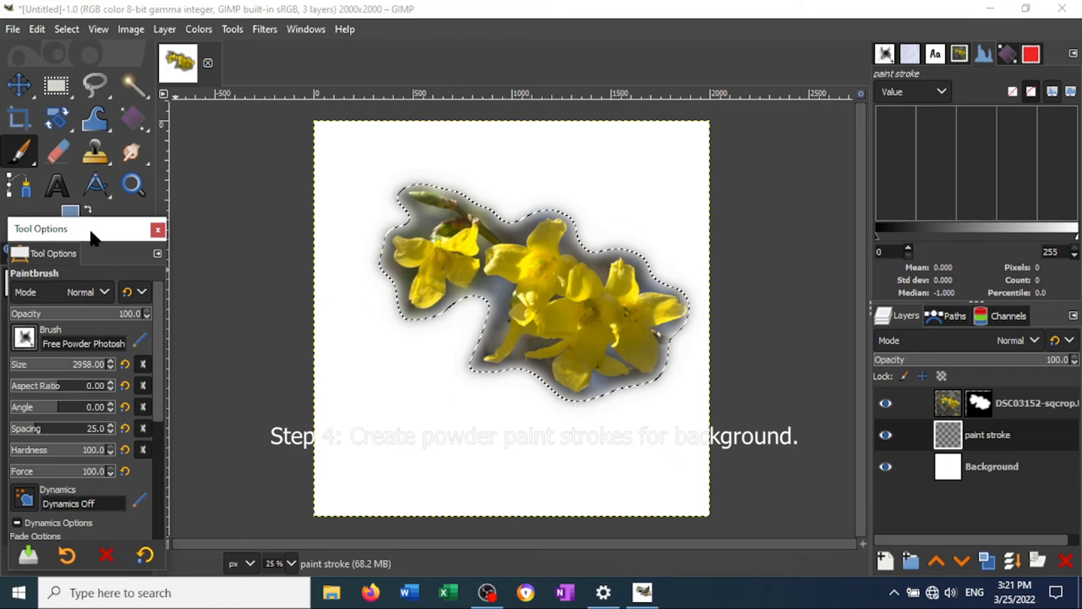
left_click(67, 29)
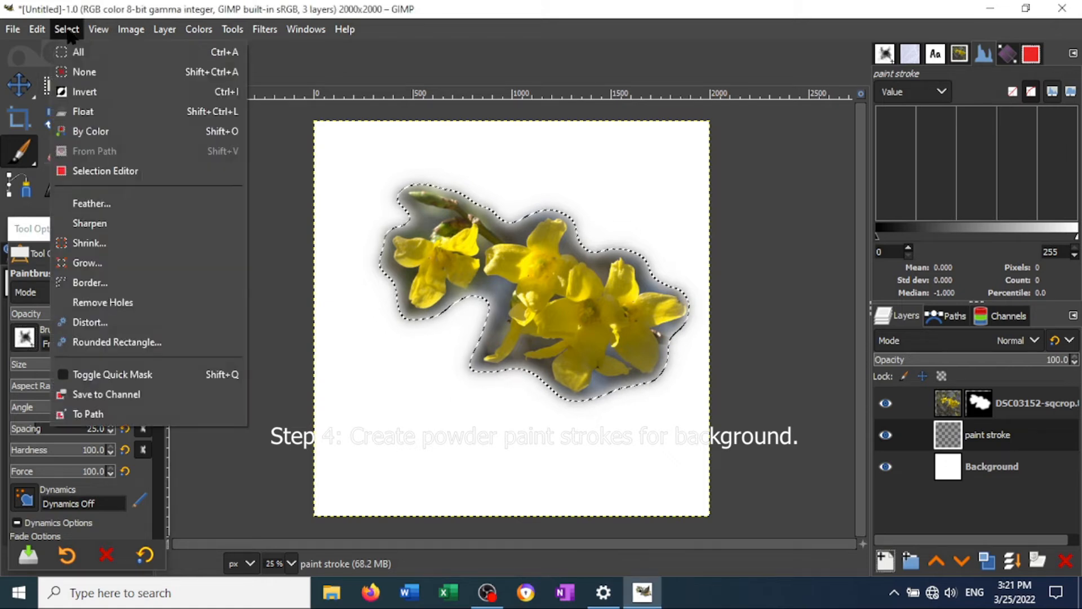
left_click(96, 76)
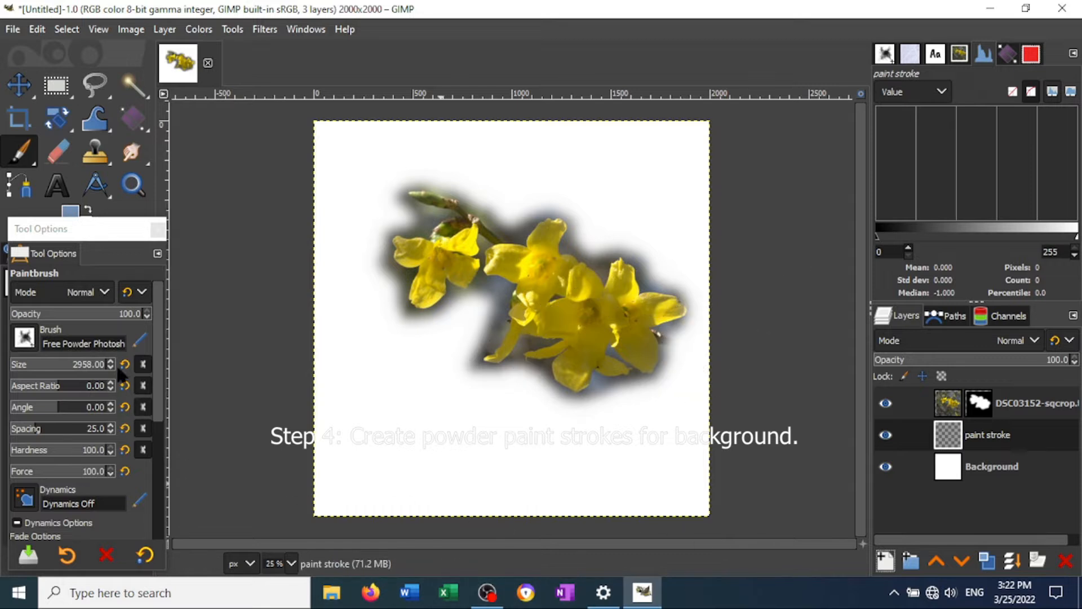
- Set the foreground color to blue 5f89c7 by sampling the grey-blue beneath the flowers and making it brighter and more saturated
left_click_drag(89, 226, 97, 286)
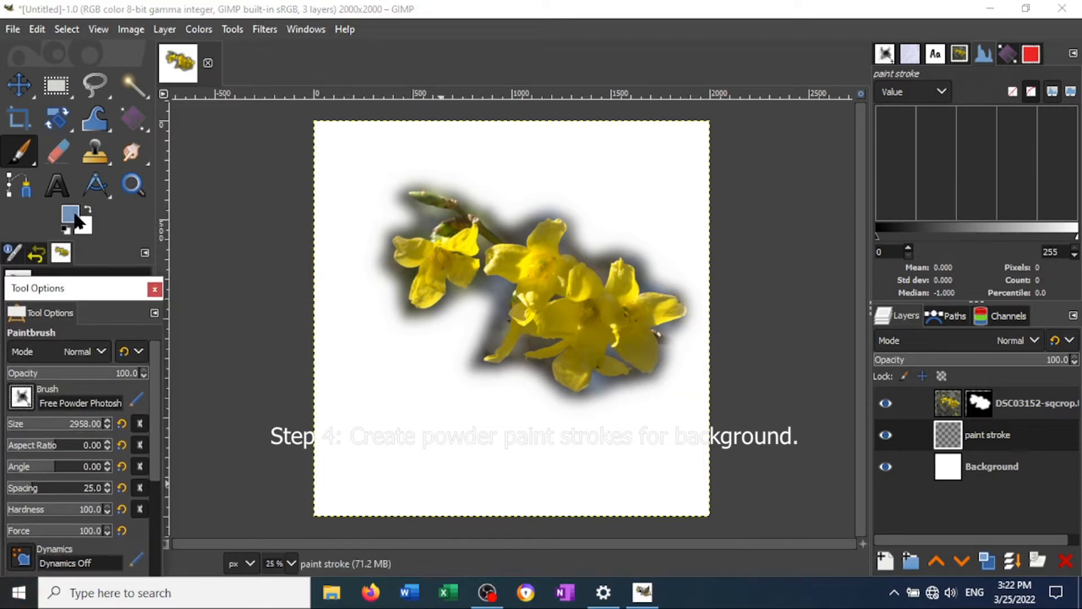
left_click(72, 213)
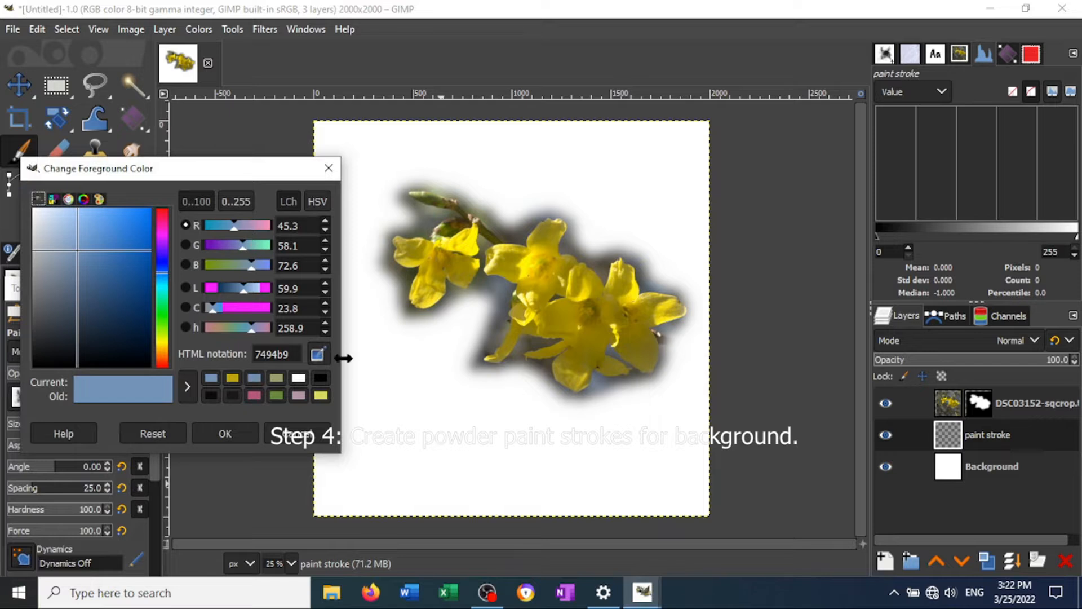
left_click(320, 354)
left_click(596, 375)
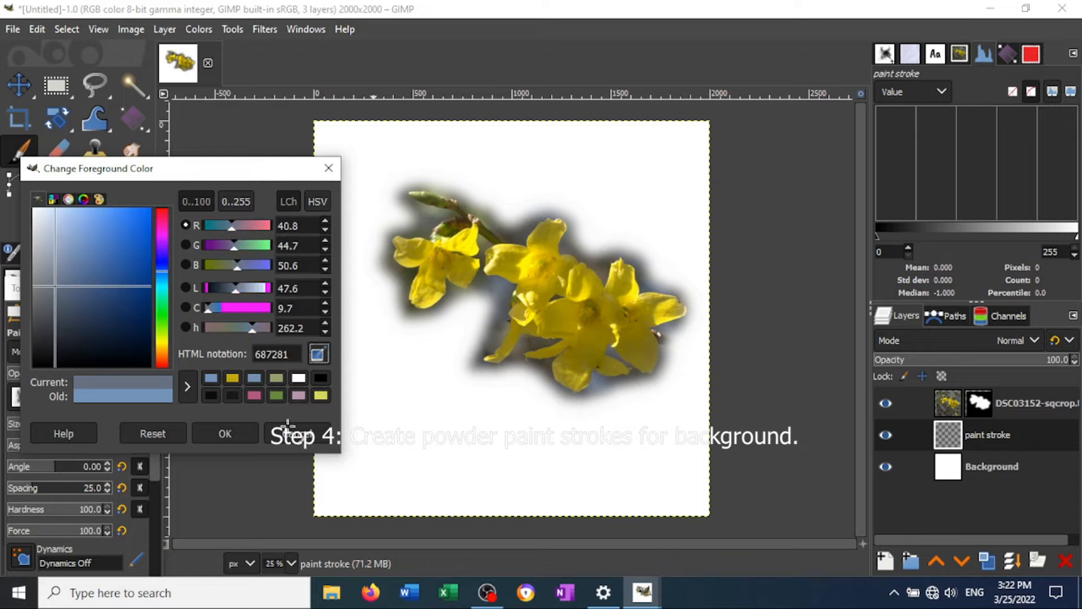
left_click_drag(54, 282, 97, 249)
left_click(230, 434)
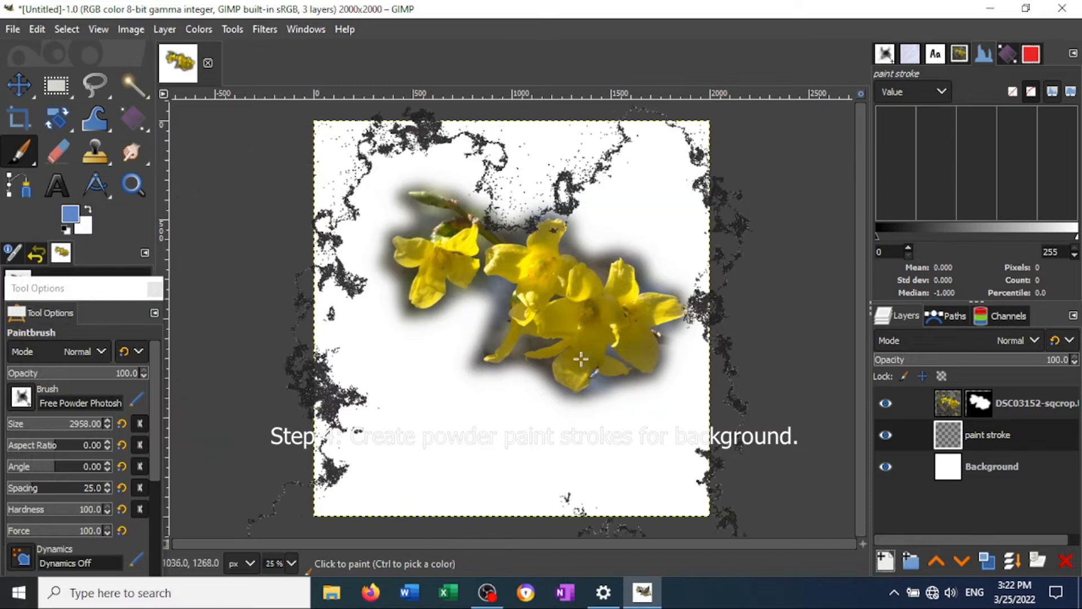
- Set the brush size to 1500 and stamp three overlapping blue powder patches behind the flowers on the paint stroke layer
left_click(85, 427)
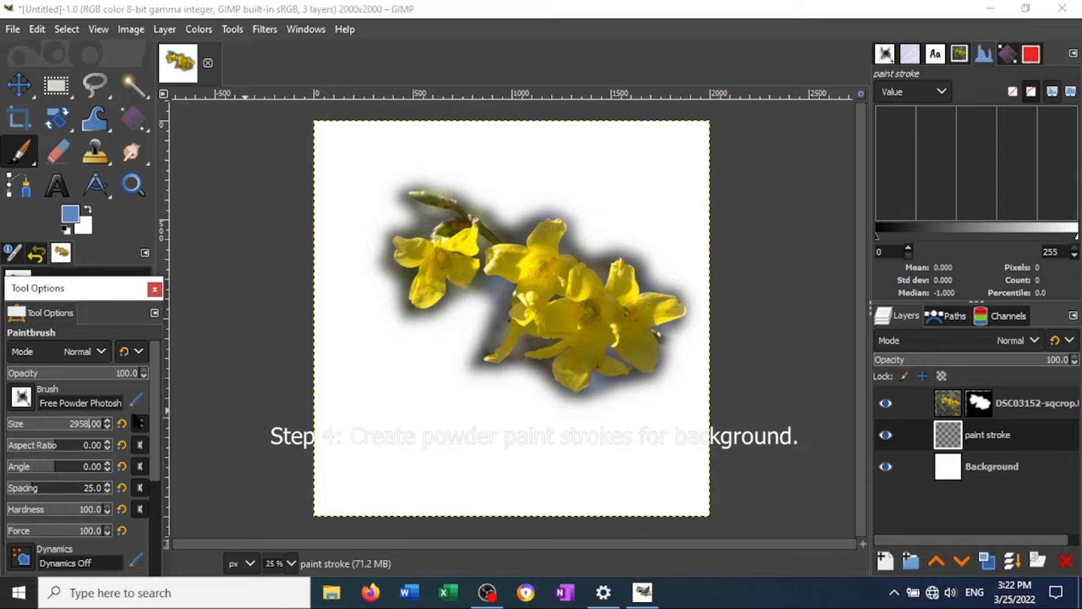
key("BackSpace")
key("BackSpace")
key("BackSpace")
key("BackSpace")
type("1500")
mouse_move(293, 319)
left_mouse_down()
mouse_move(429, 265)
mouse_move(454, 267)
left_mouse_up()
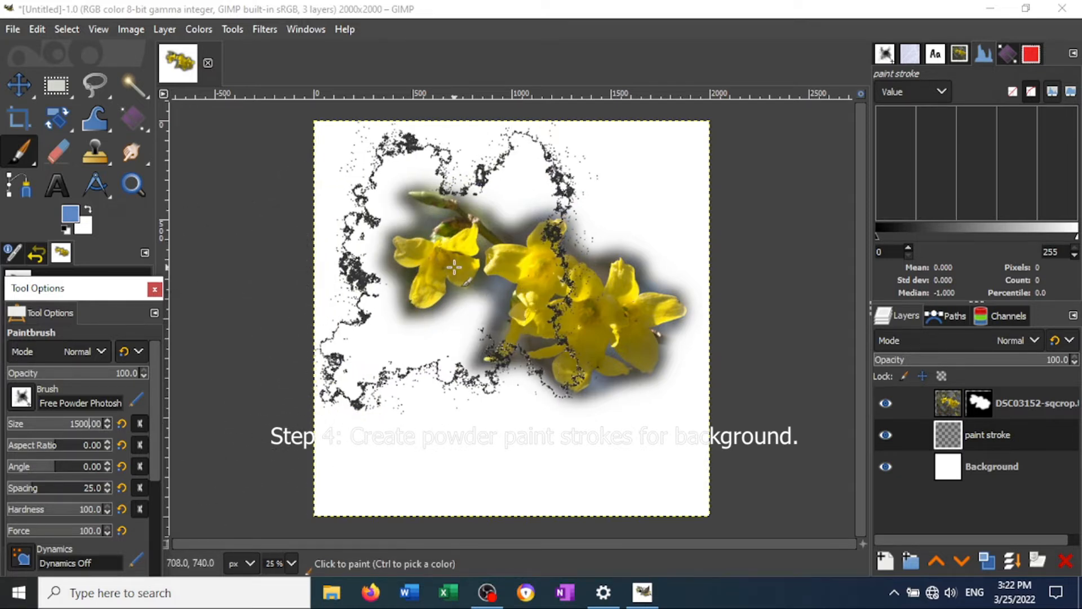
left_click(455, 266)
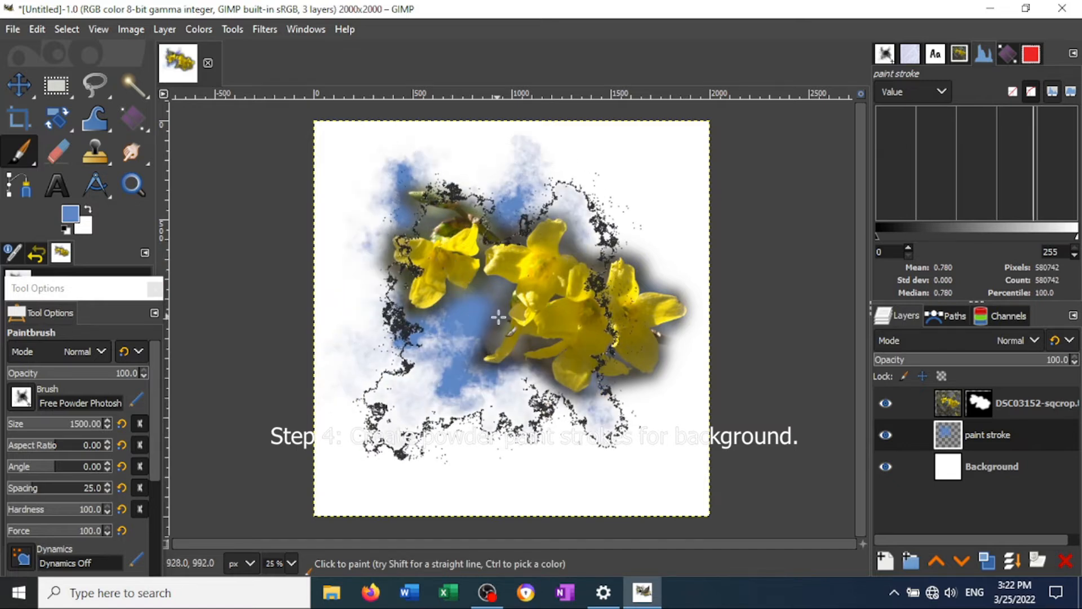
left_click(609, 333)
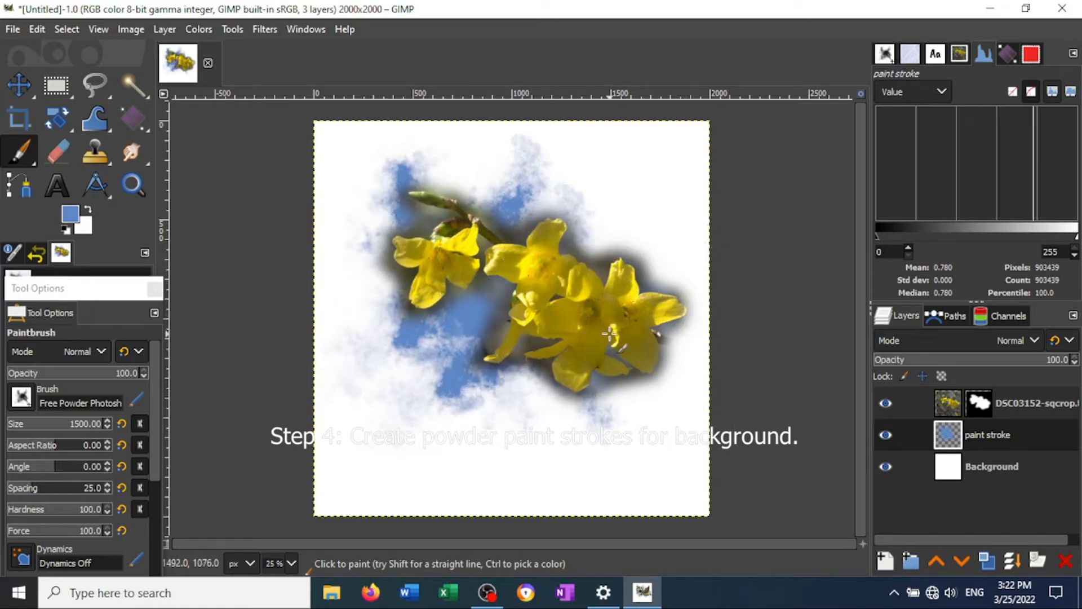
left_click(587, 231)
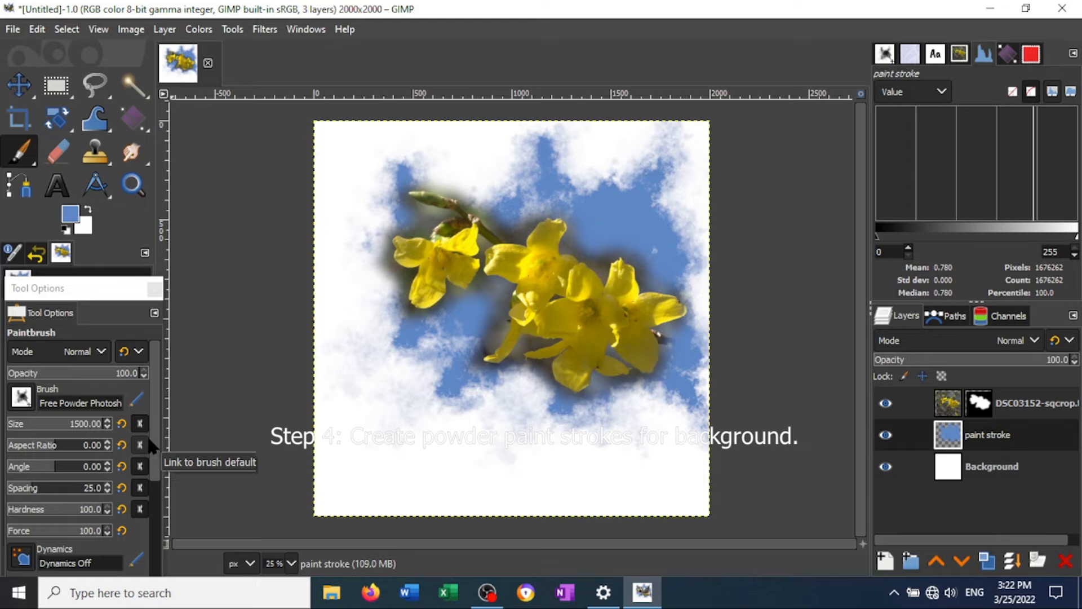
mouse_move(242, 496)
left_mouse_down()
mouse_move(235, 526)
mouse_move(288, 326)
left_mouse_up()
key("ctrl+z")
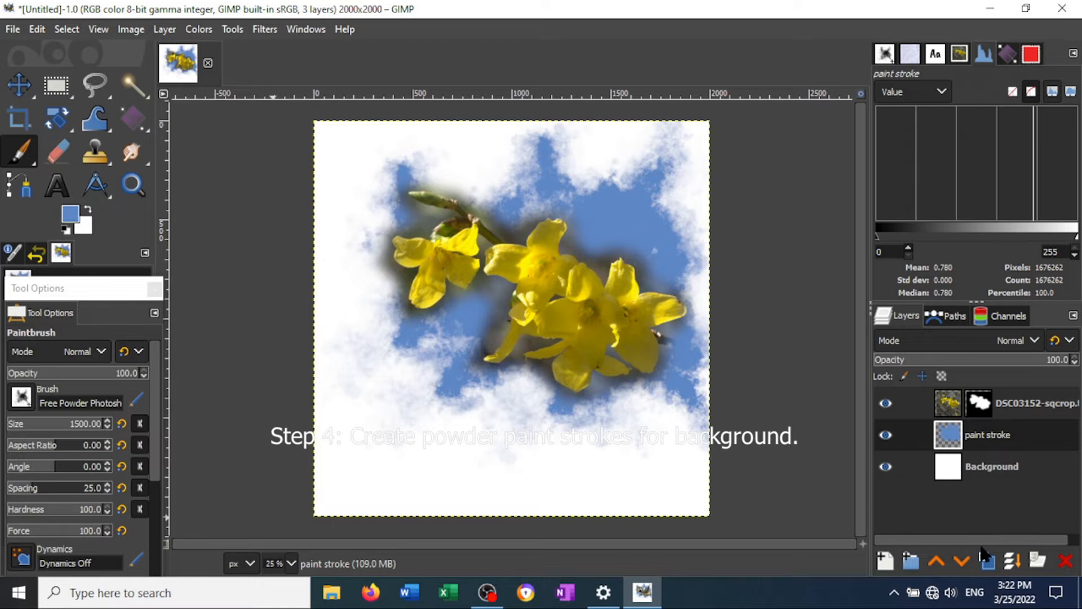
- Create a second transparent "paint stroke" layer and move it beneath the blue paint layer
left_click(888, 564)
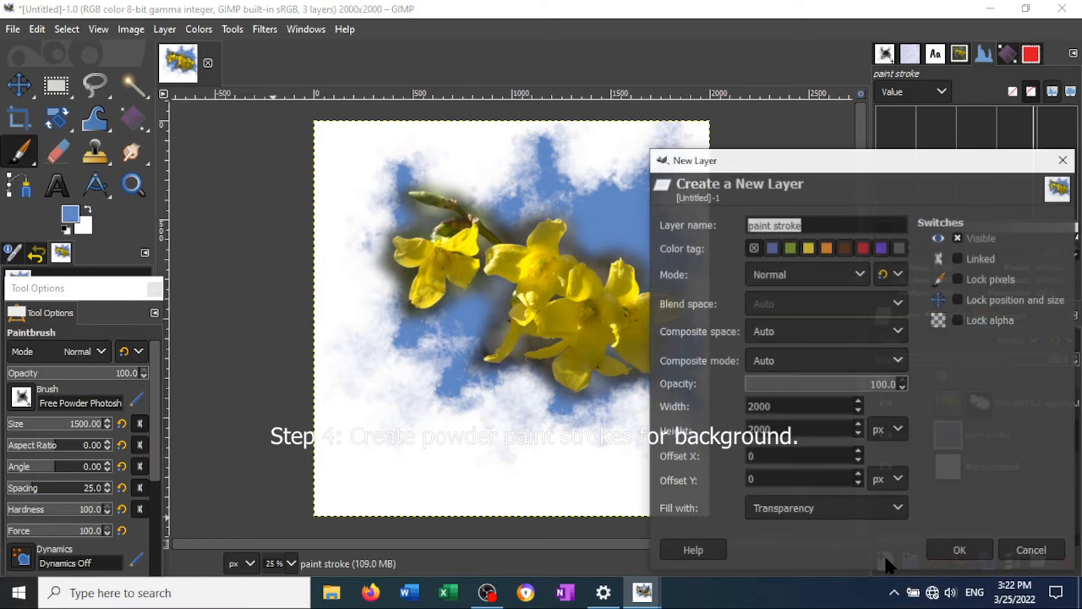
left_click(960, 551)
left_click_drag(980, 438, 979, 482)
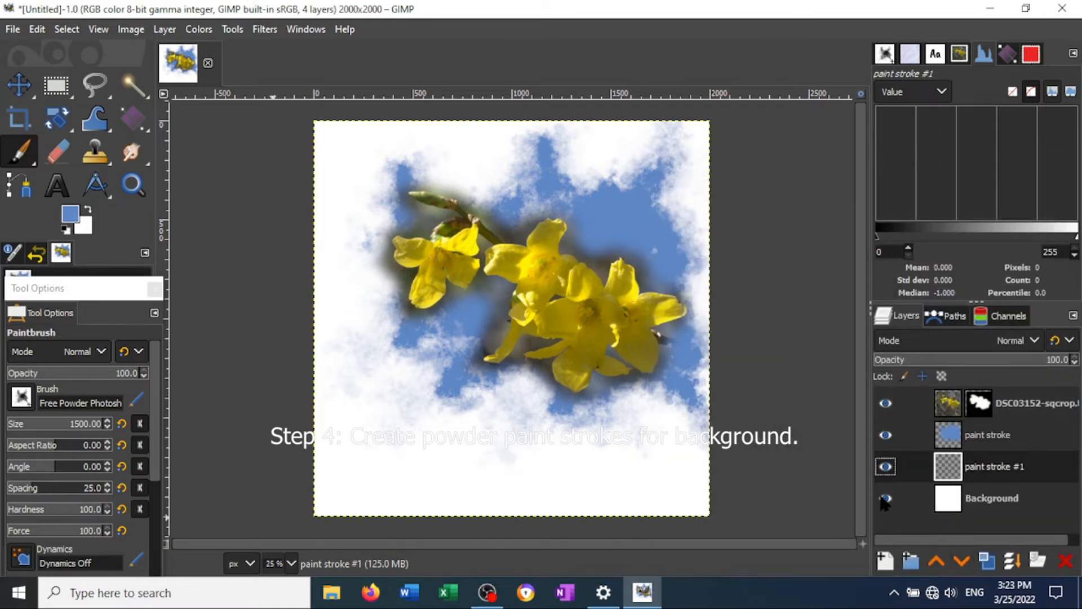
- Choose a different Free Powder brush and set the foreground color to yellow-green bbcf64, sampled from the flower cluster near the bud
left_click(22, 398)
left_click(20, 310)
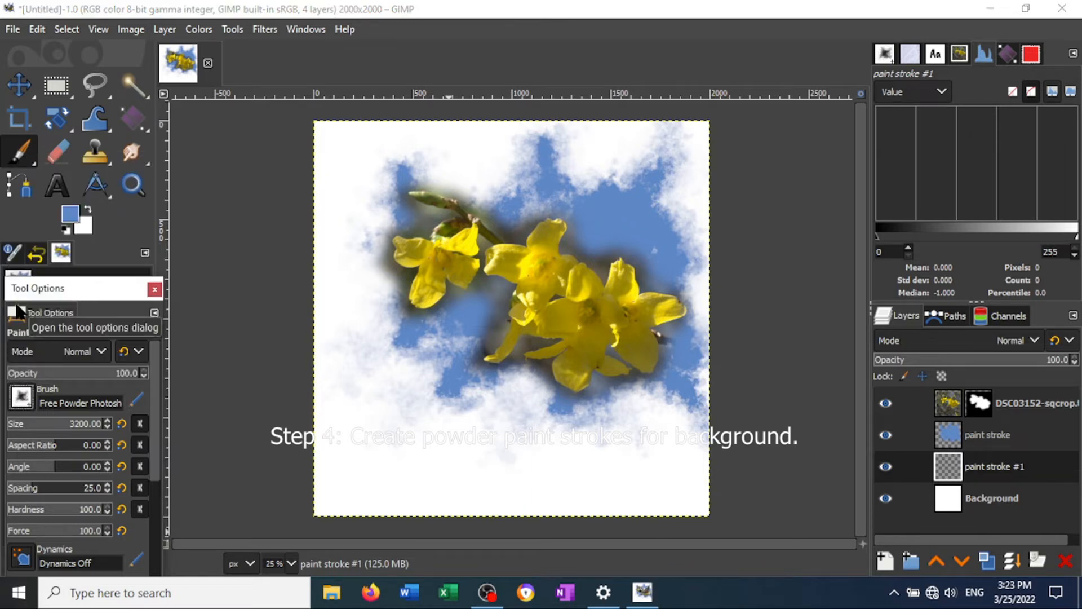
left_click(70, 213)
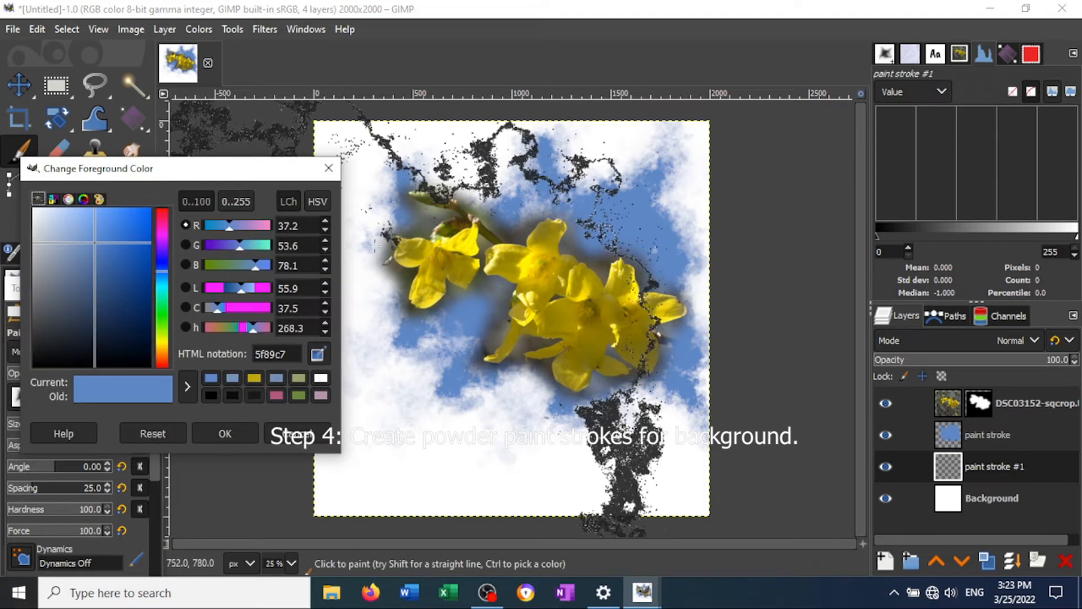
left_click(317, 353)
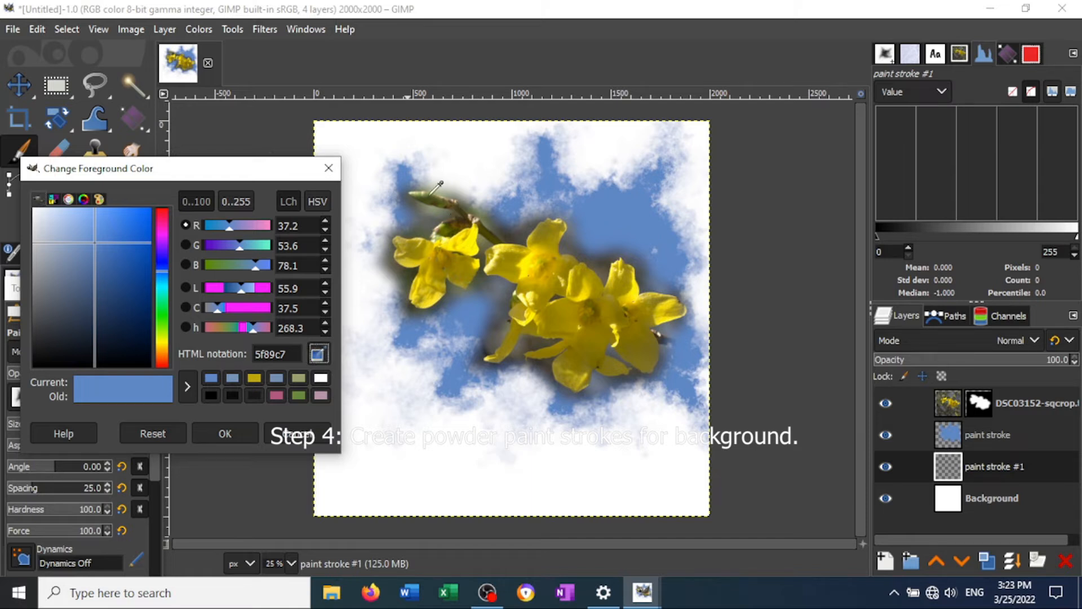
left_click(428, 195)
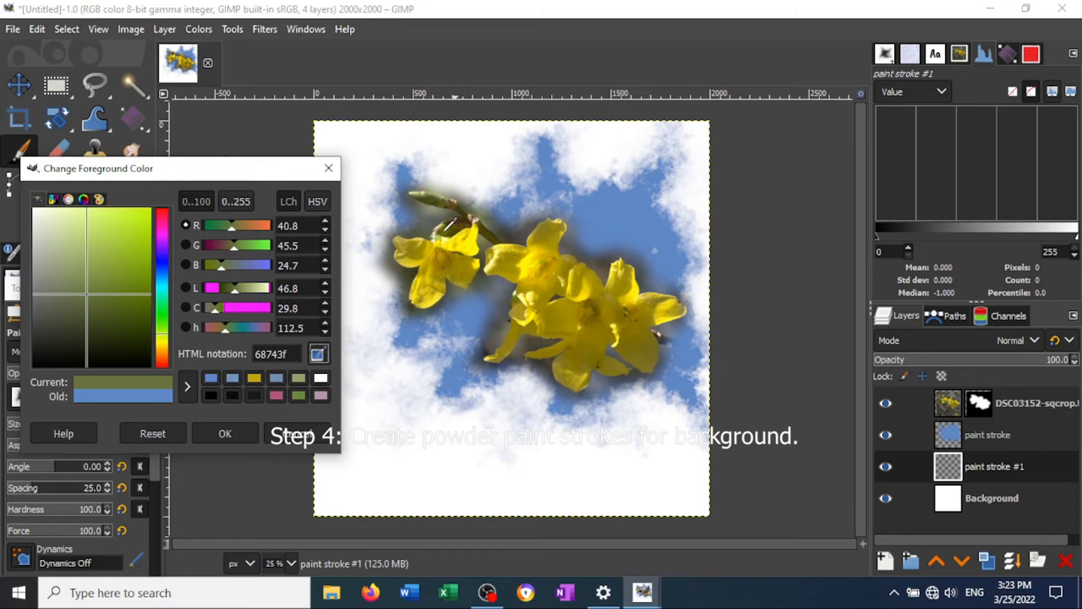
left_click(436, 237)
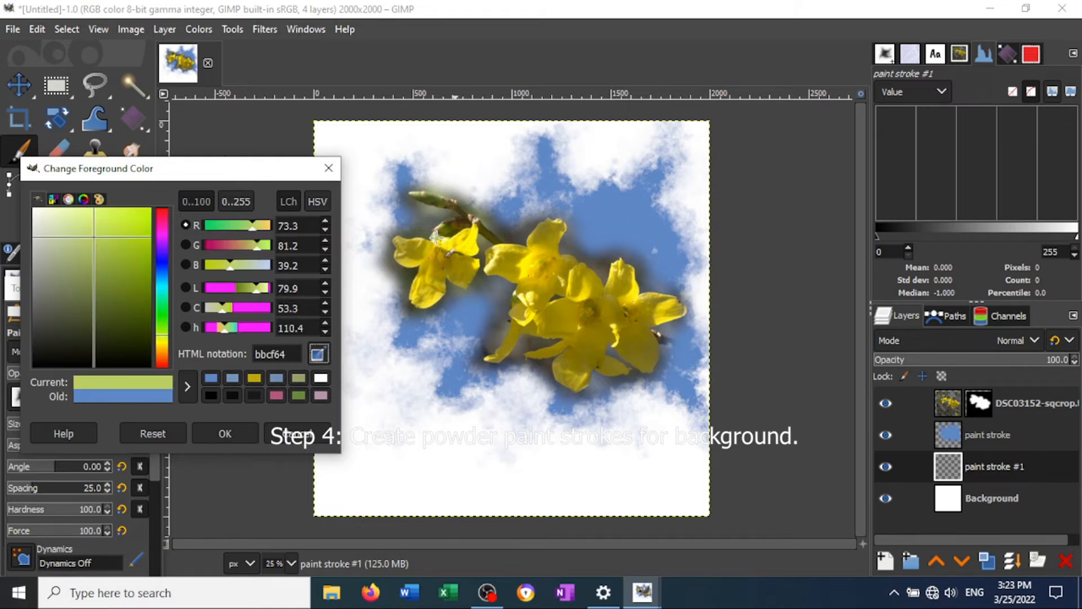
left_click(226, 433)
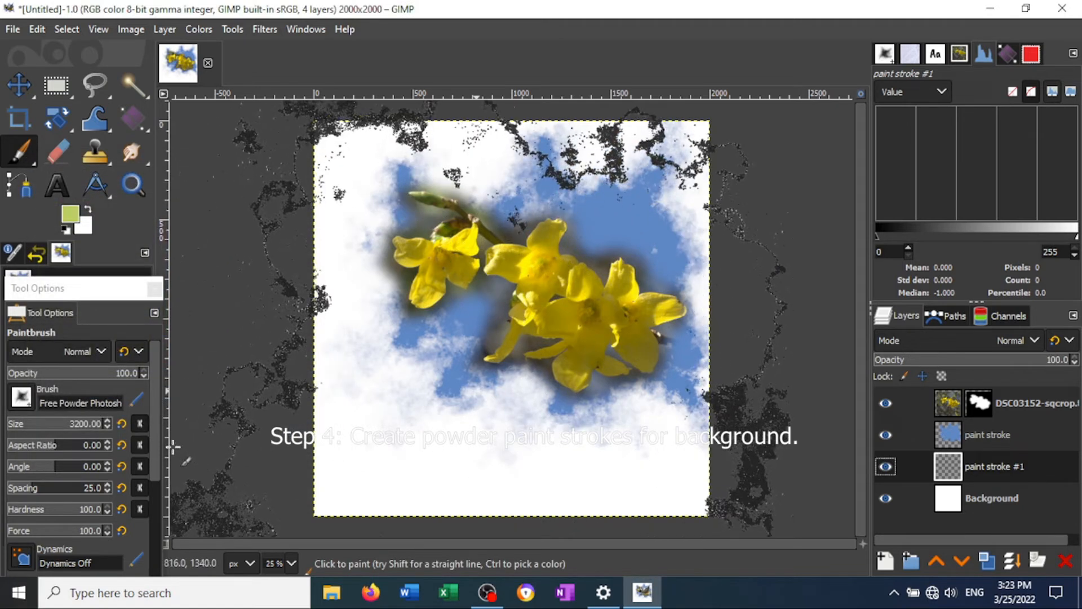
- Set the brush size to 1500 and stamp overlapping yellow-green powder patches all around the flowers on the paint stroke #1 layer
left_click(86, 428)
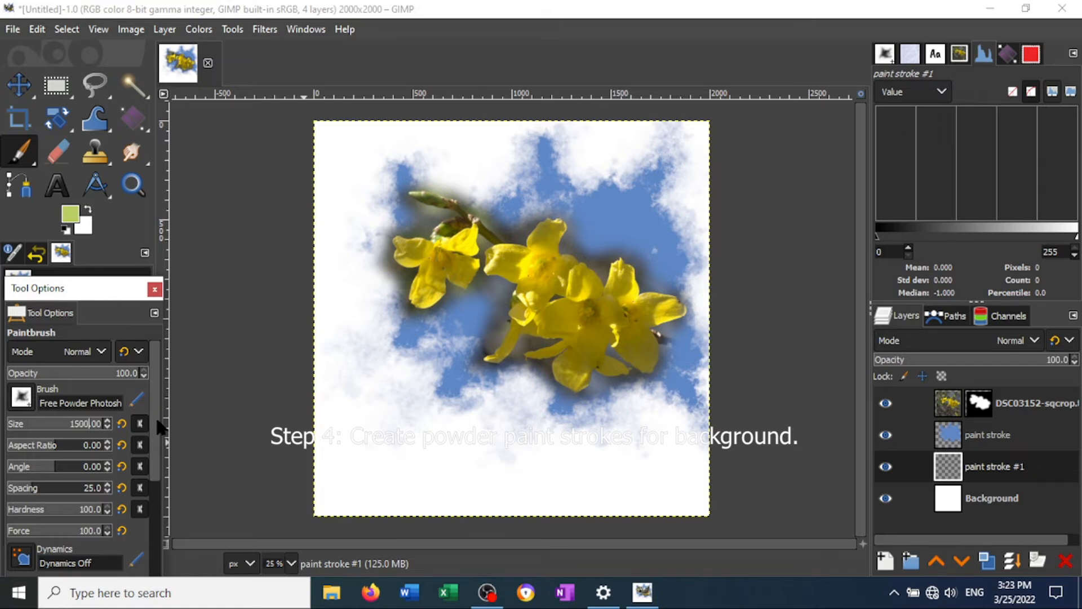
left_click(464, 321)
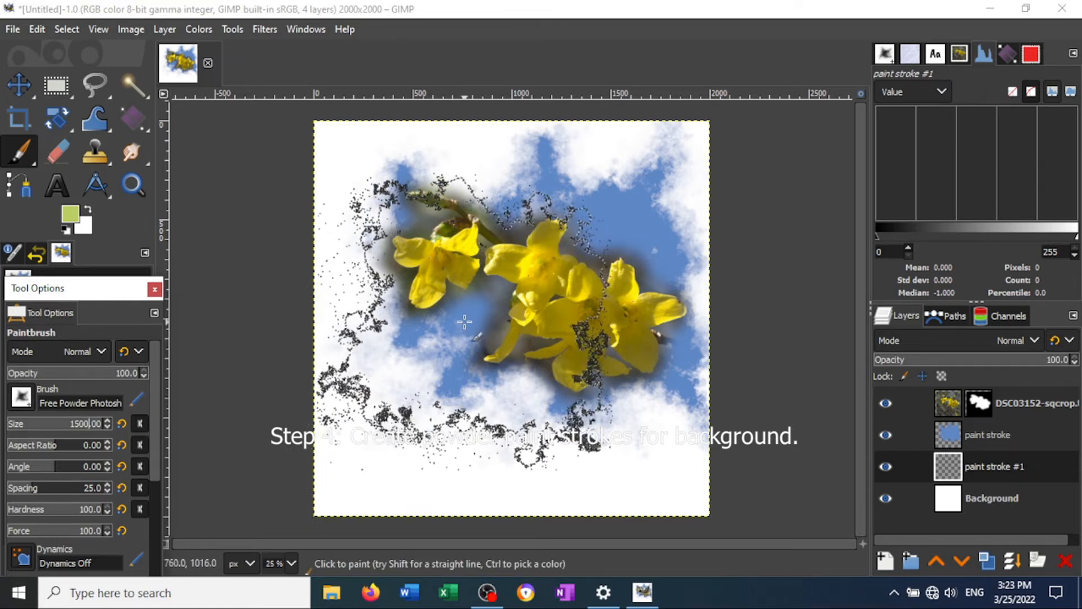
left_click(464, 321)
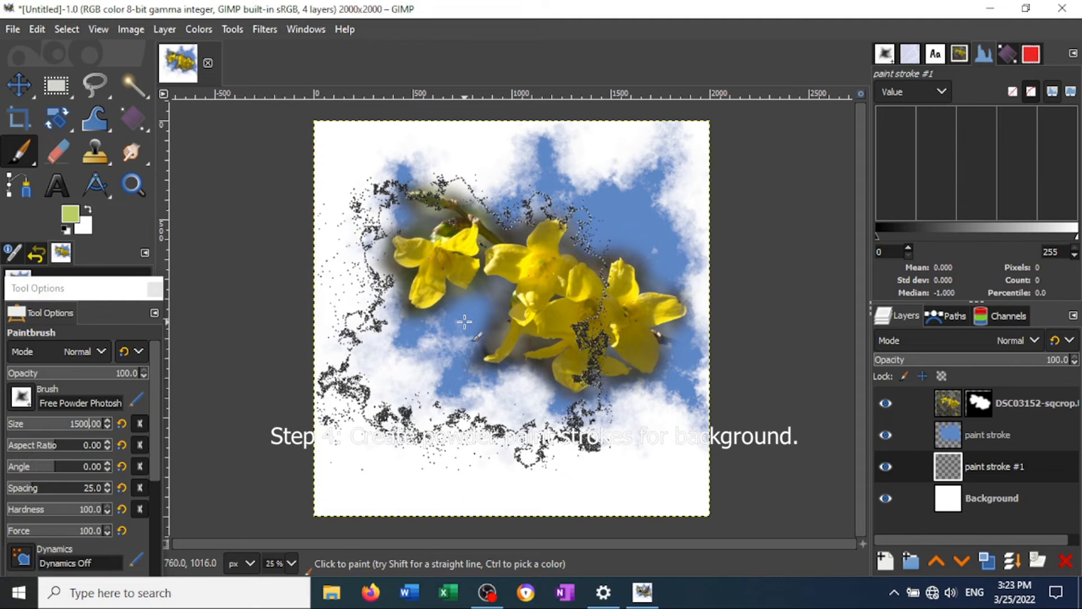
left_click(420, 276)
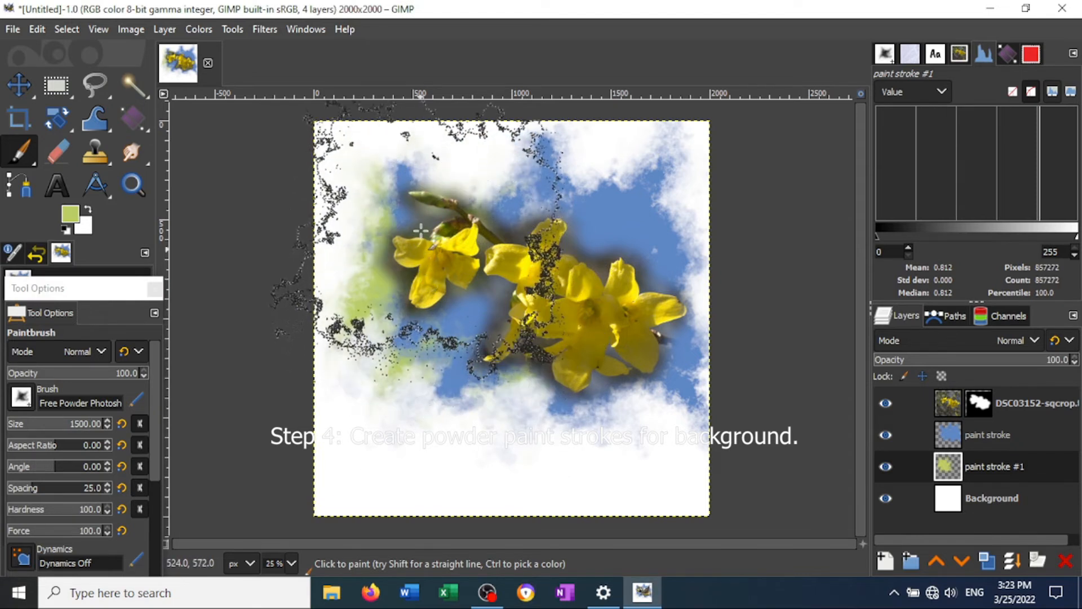
left_click(562, 200)
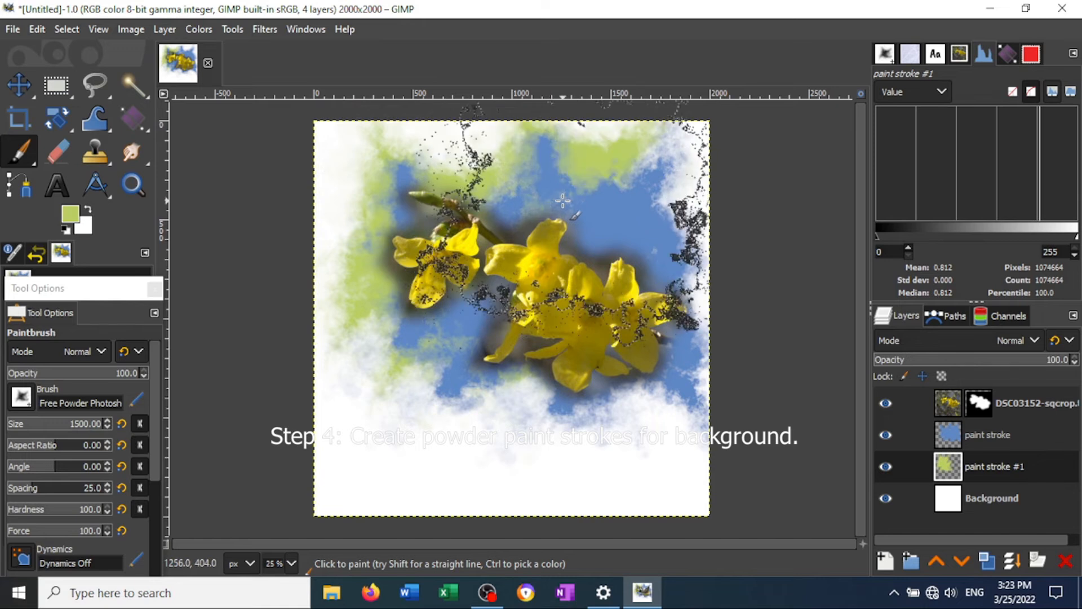
left_click(612, 375)
left_click(530, 383)
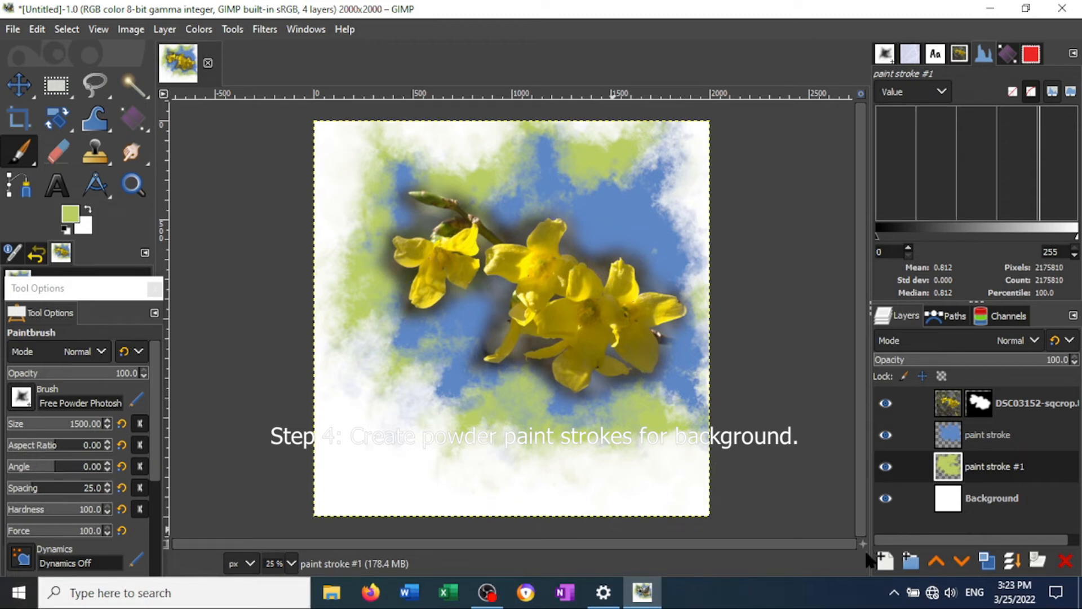
- Add another transparent "paint stroke" layer above the green paint layer and choose a different Free Powder brush
left_click(886, 567)
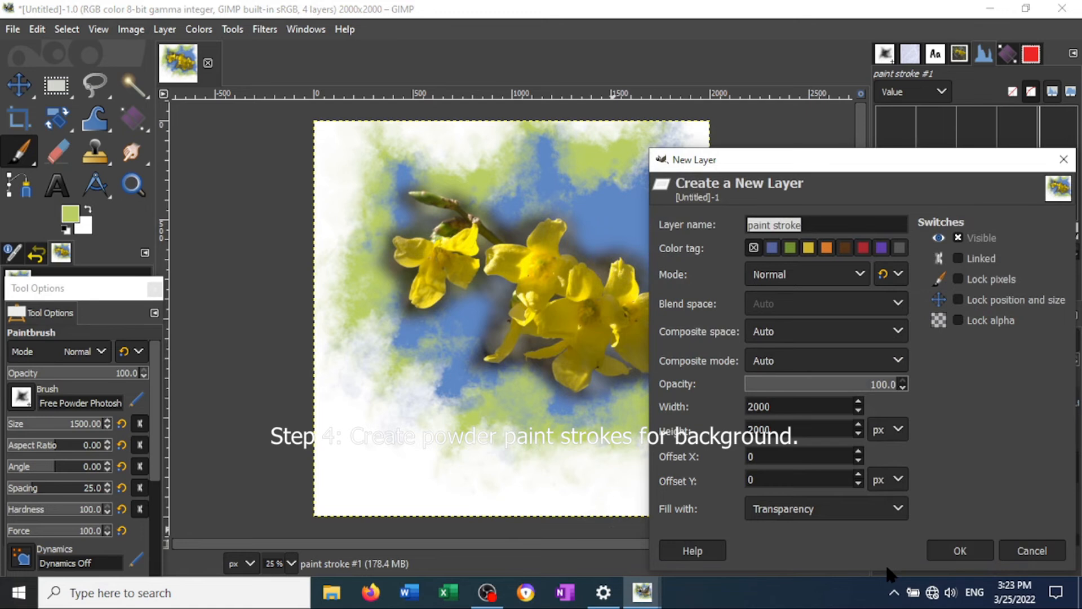
left_click(961, 551)
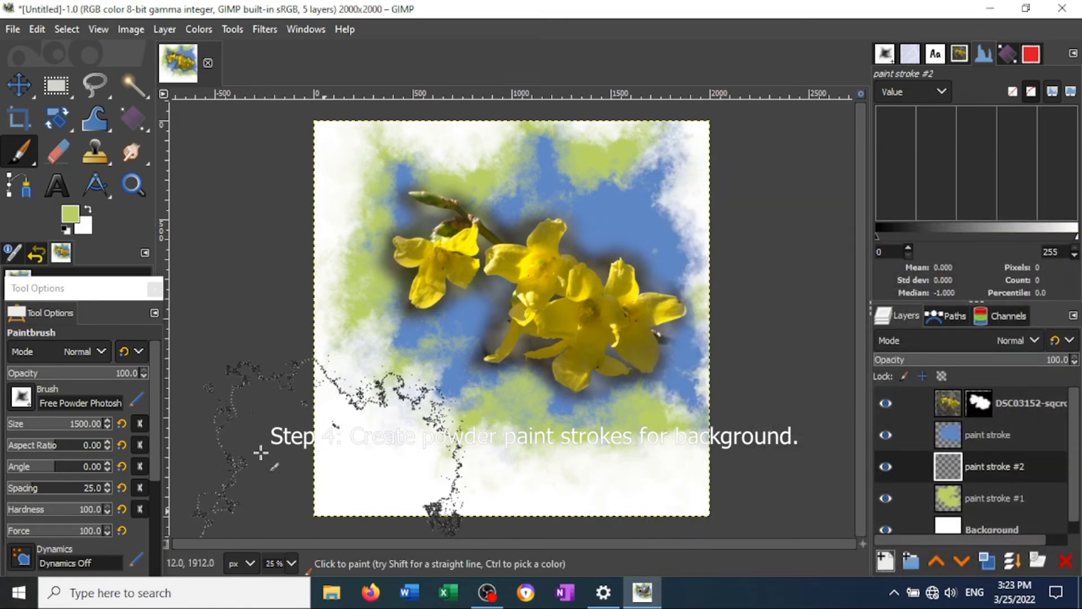
left_click(22, 399)
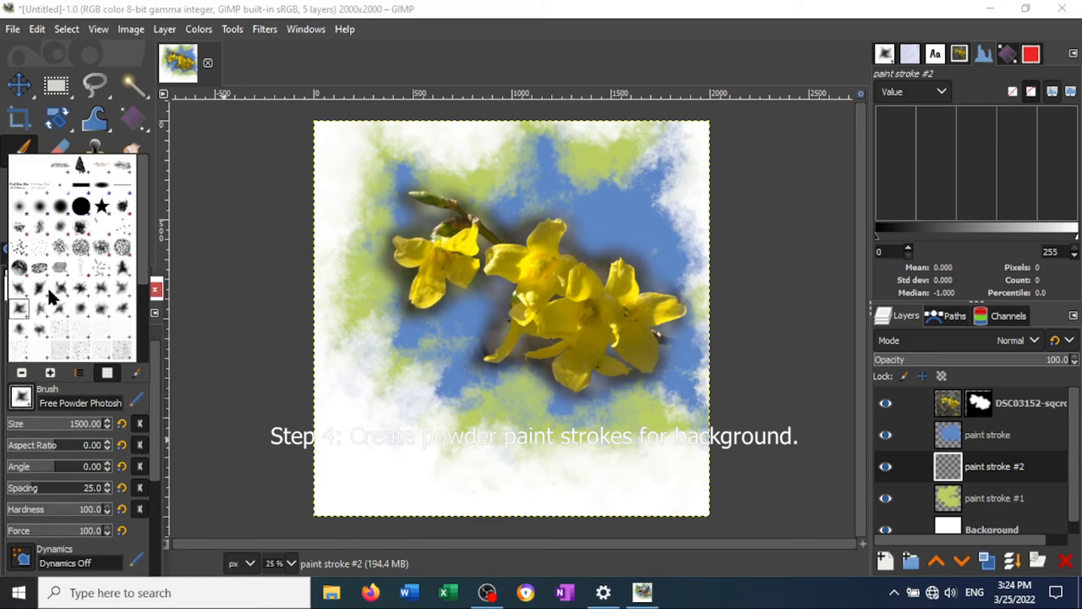
double_click(82, 307)
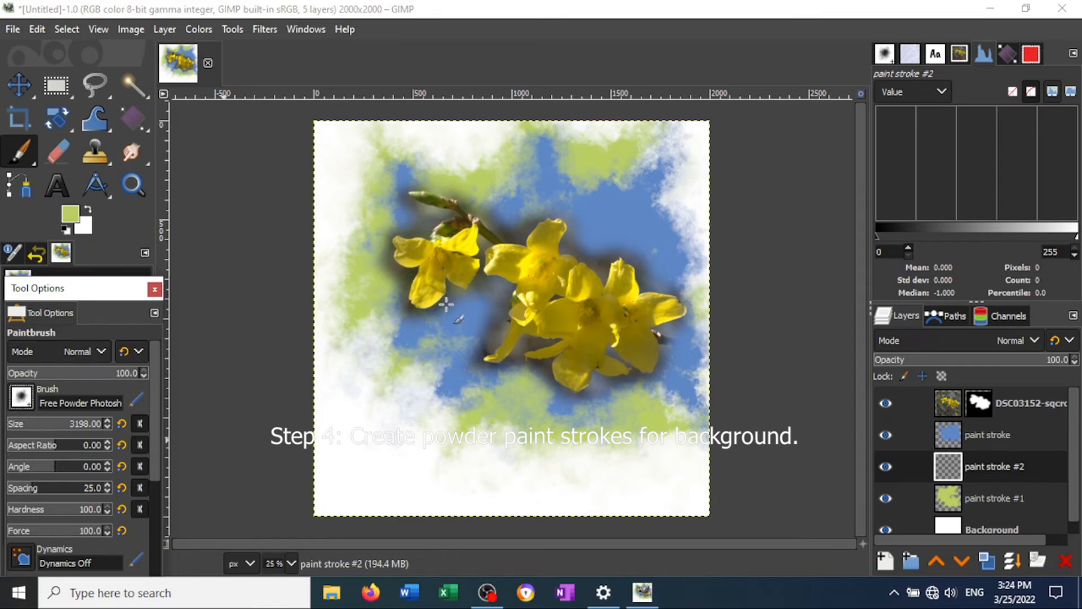
- Set the brush angle to 46 and undo the trial powder stamps made over the flowers
left_click(415, 307)
left_click_drag(154, 417, 151, 451)
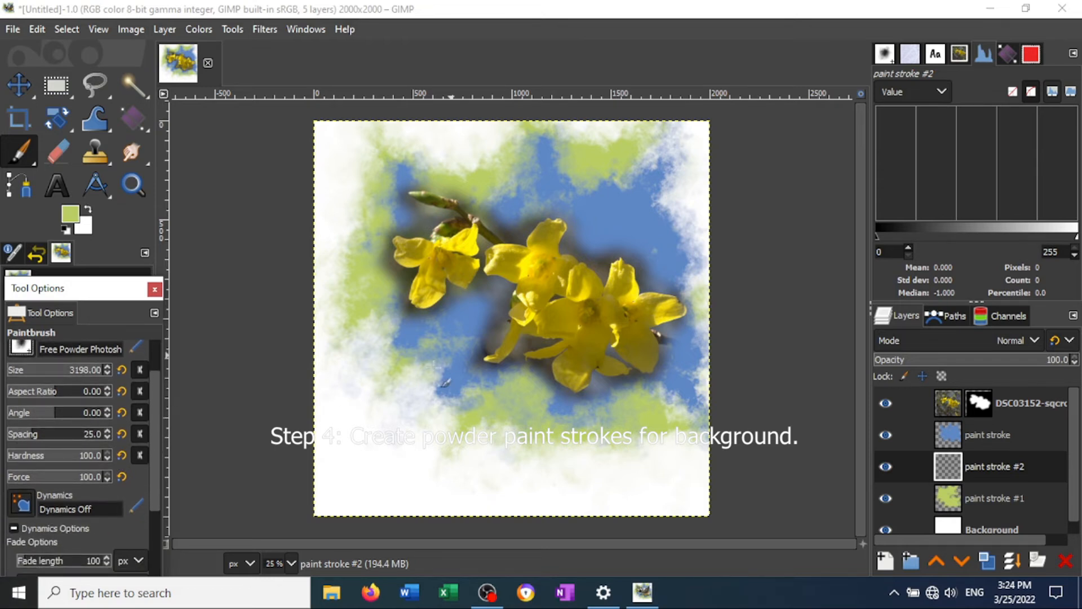
left_click(526, 349)
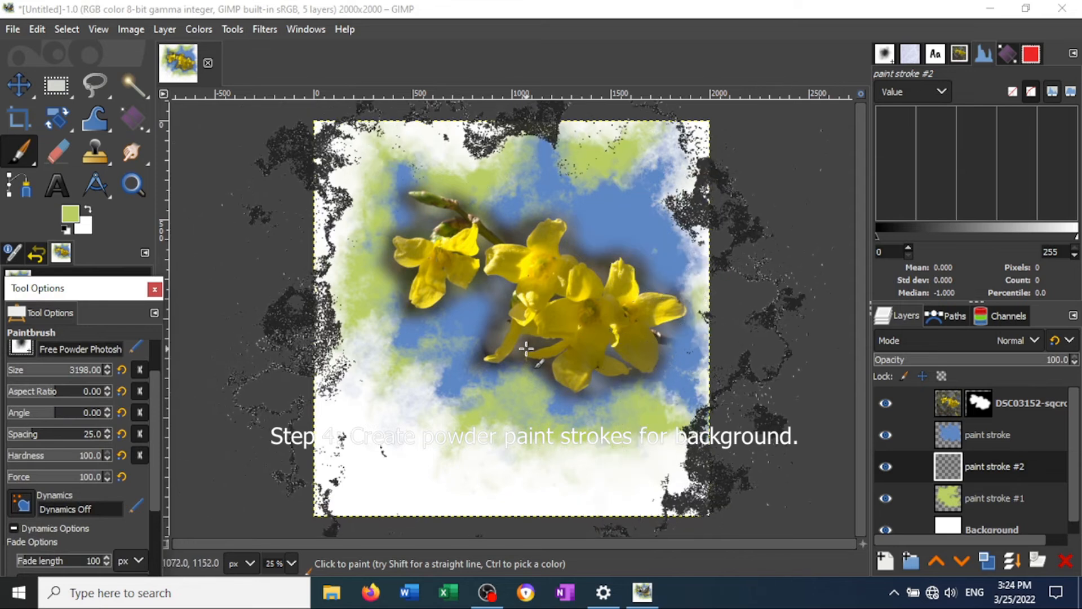
key("ctrl+z")
left_click(61, 416)
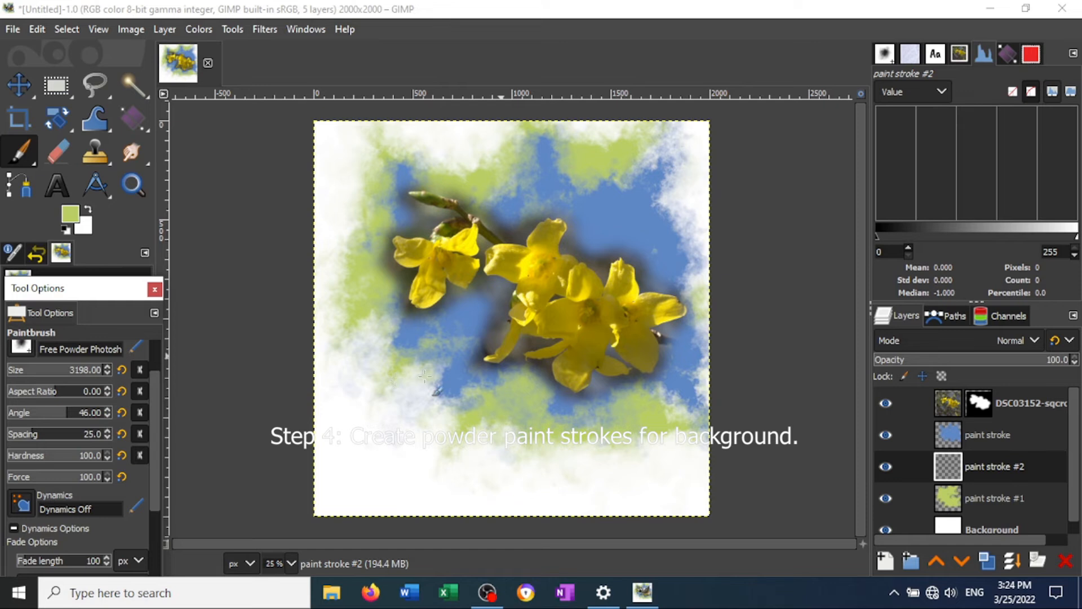
left_click(474, 371)
key("ctrl+z")
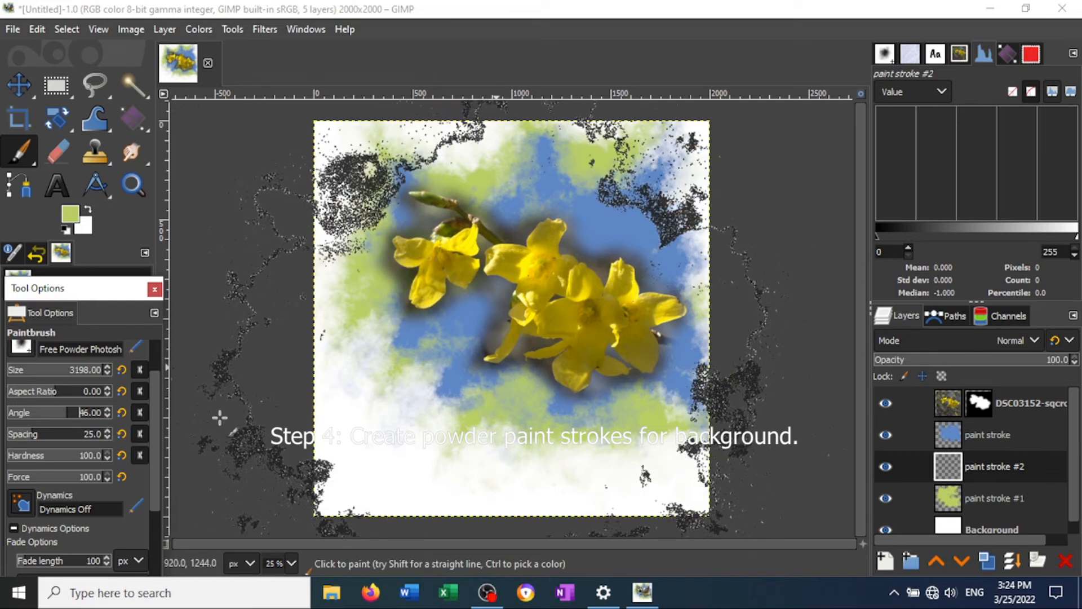
- Set the brush size to 2000 and undo the trial stroke
left_click(84, 369)
key("BackSpace")
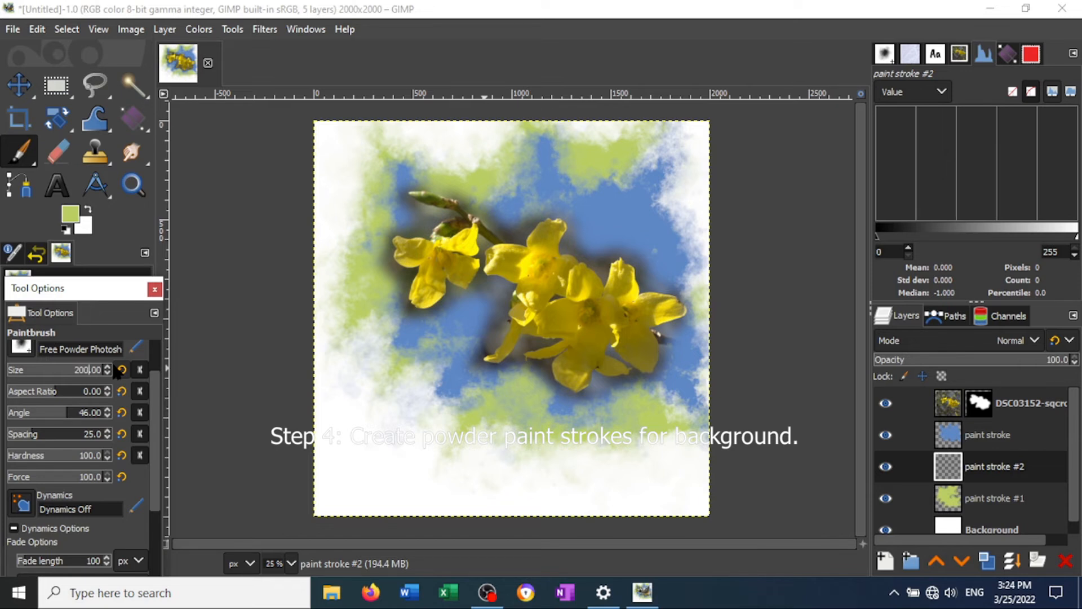
mouse_move(315, 412)
left_mouse_down()
mouse_move(454, 427)
mouse_move(468, 385)
mouse_move(556, 334)
mouse_move(501, 364)
left_mouse_up()
key("ctrl+z")
- Set the foreground color to bright yellow fff362, sampled from a petal of the middle flower
left_click(70, 213)
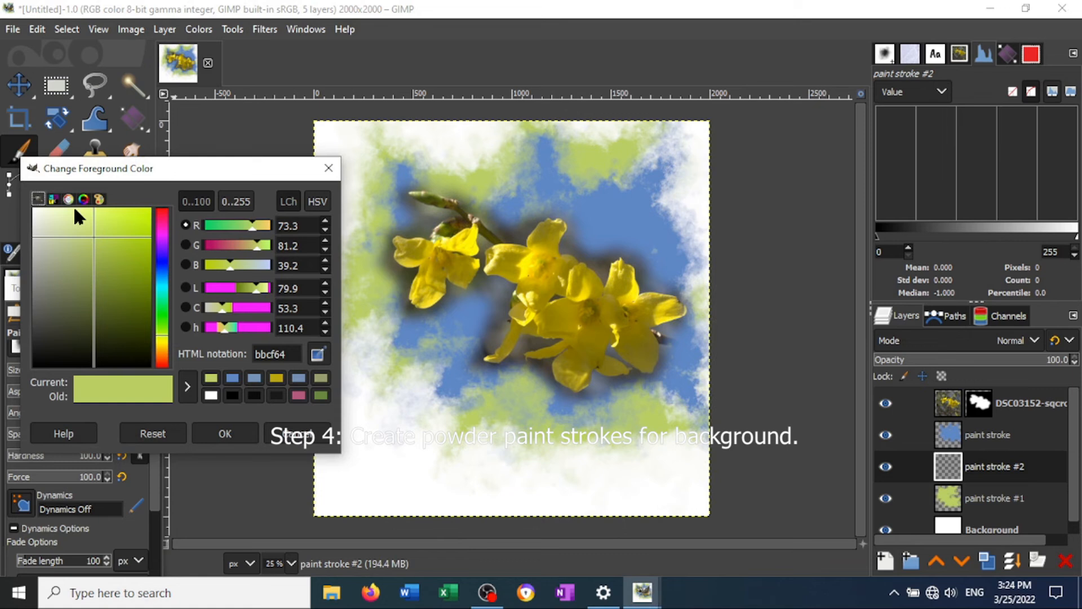
left_click(318, 354)
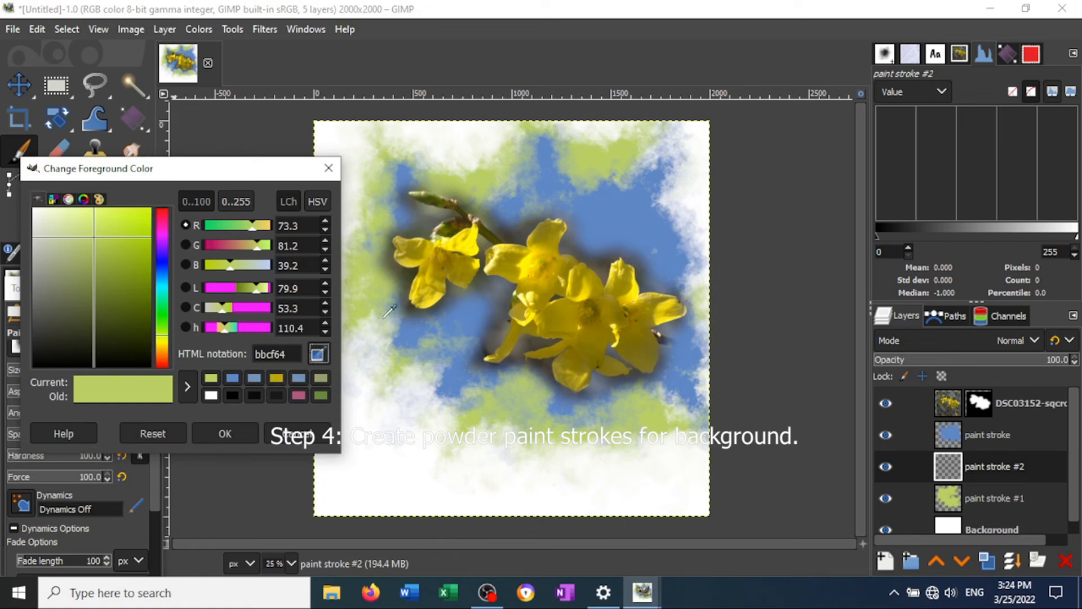
left_click(470, 241)
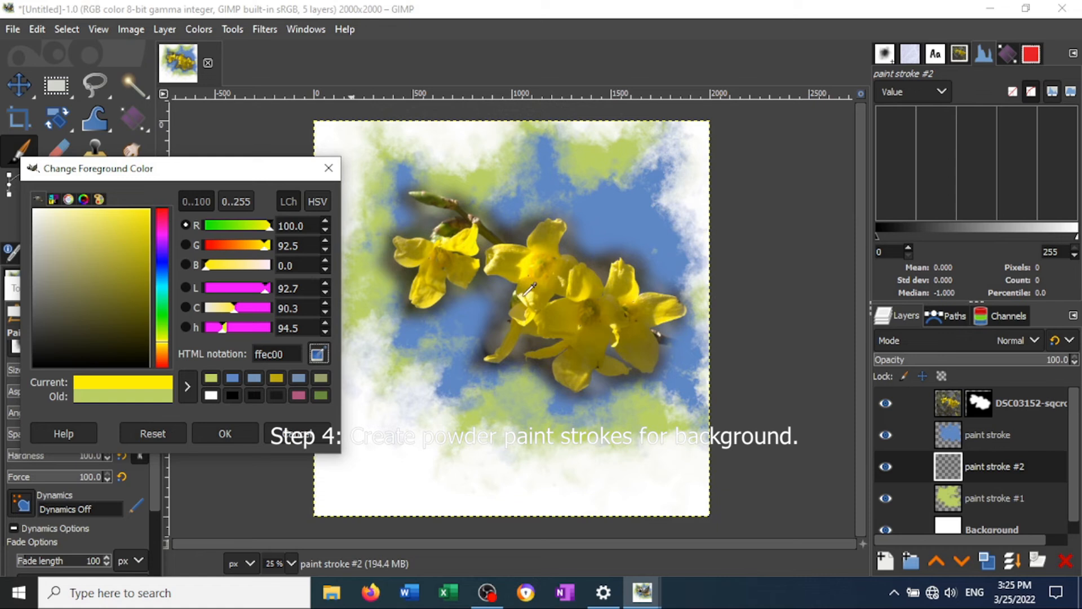
left_click(520, 294)
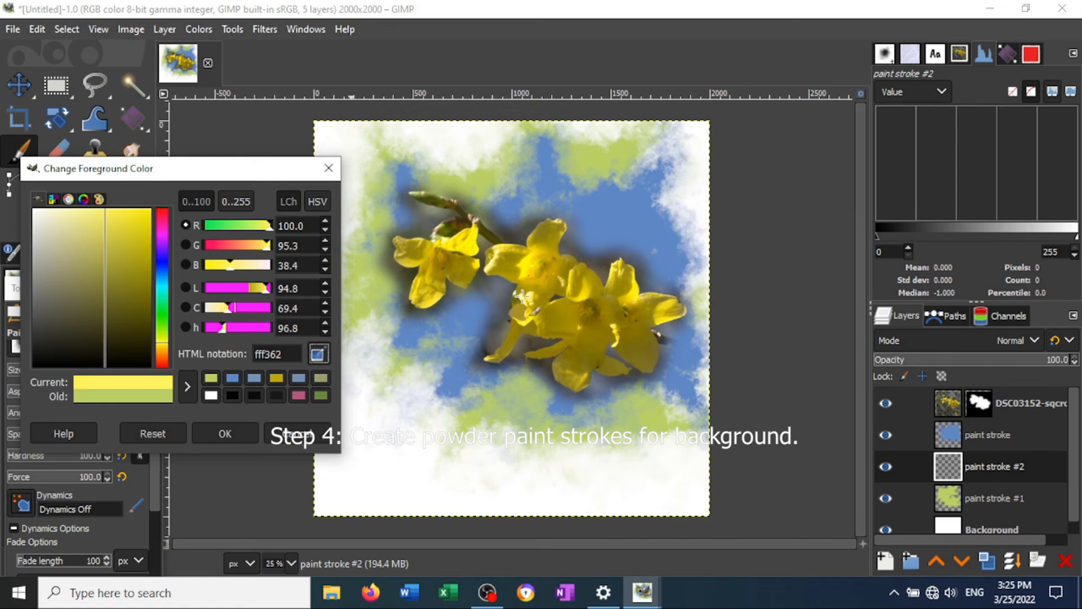
left_click(225, 432)
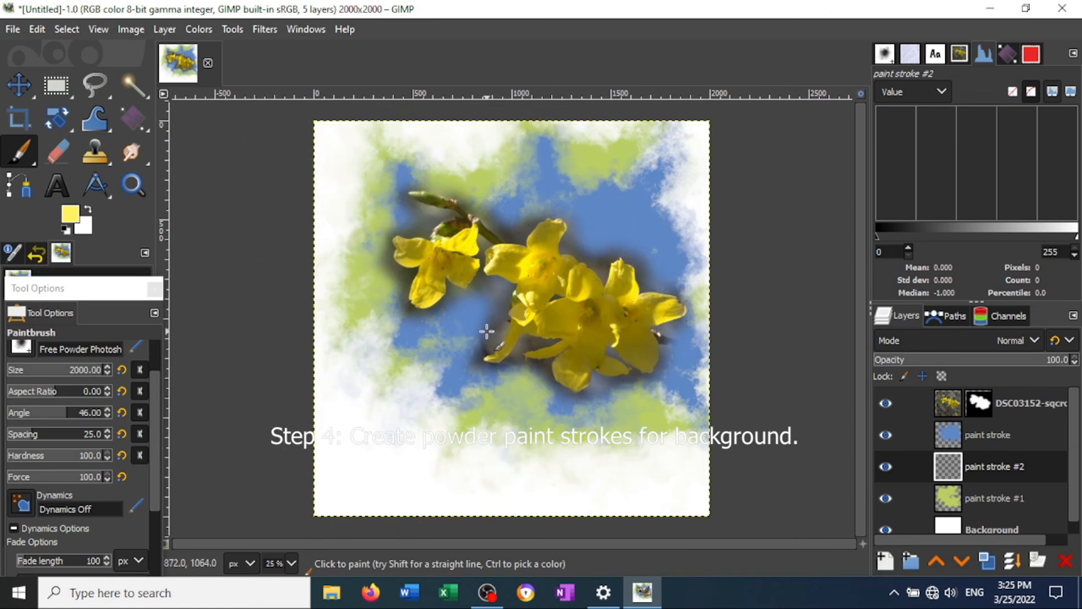
- Stamp yellow powder patches behind the flowers, below them and toward the canvas's upper-right corner on the paint stroke #2 layer
left_click(479, 345)
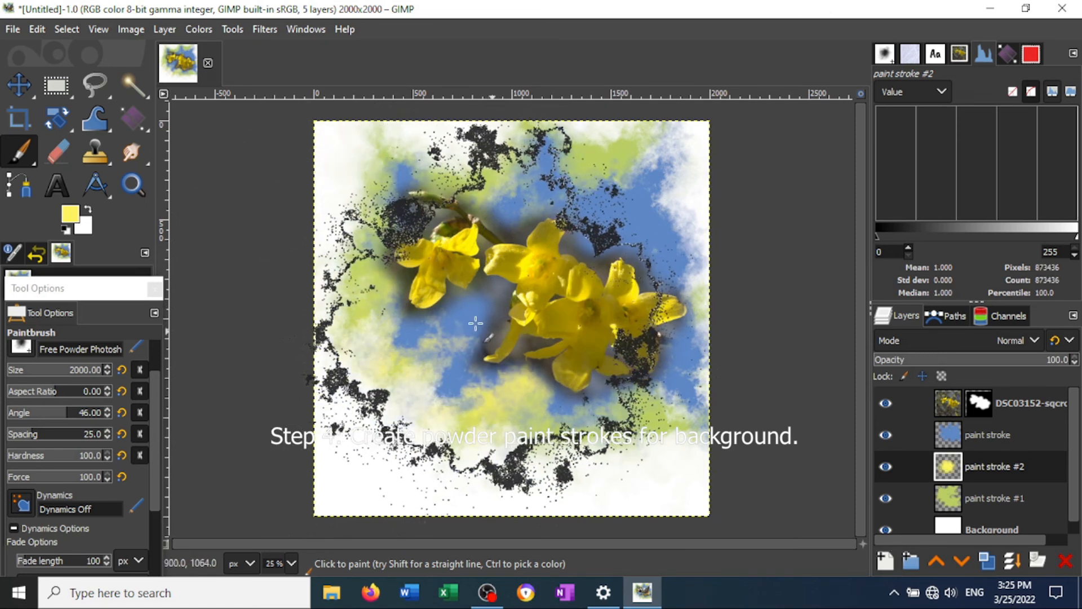
left_click(561, 396)
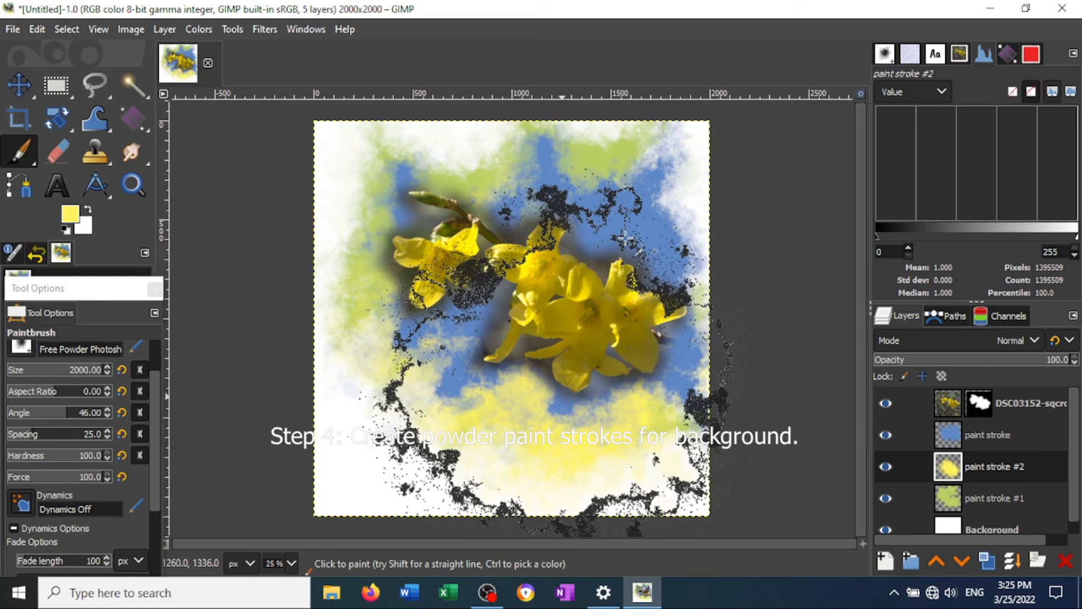
left_click(634, 204)
- Move the yellow paint layer beneath the green one and stamp two more yellow patches on the canvas's upper-left and lower-left areas
mouse_move(955, 474)
left_mouse_down()
mouse_move(958, 518)
mouse_move(947, 507)
left_mouse_up()
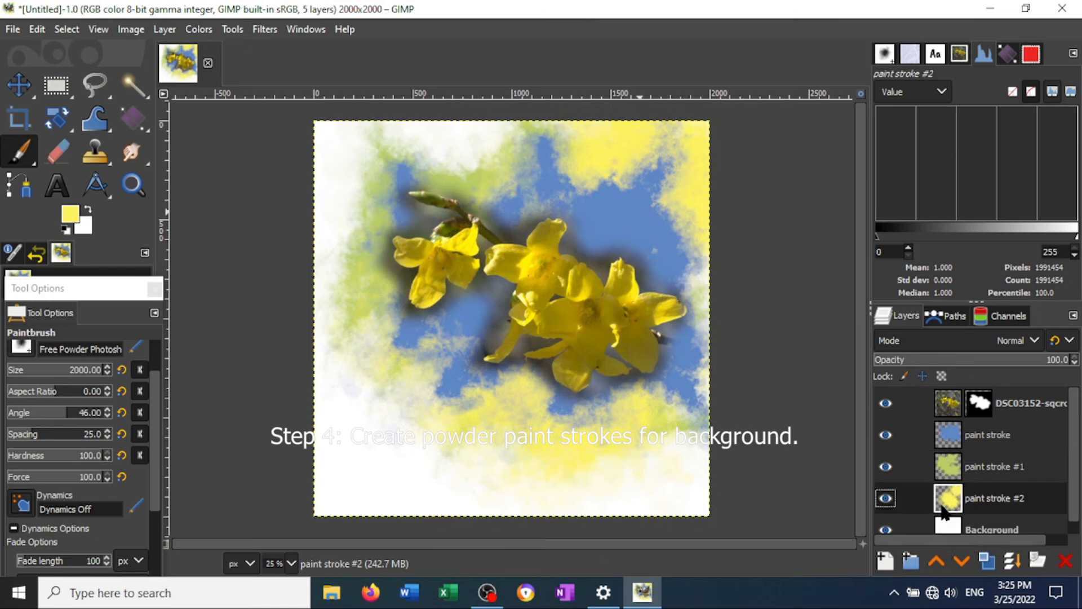
left_click(401, 204)
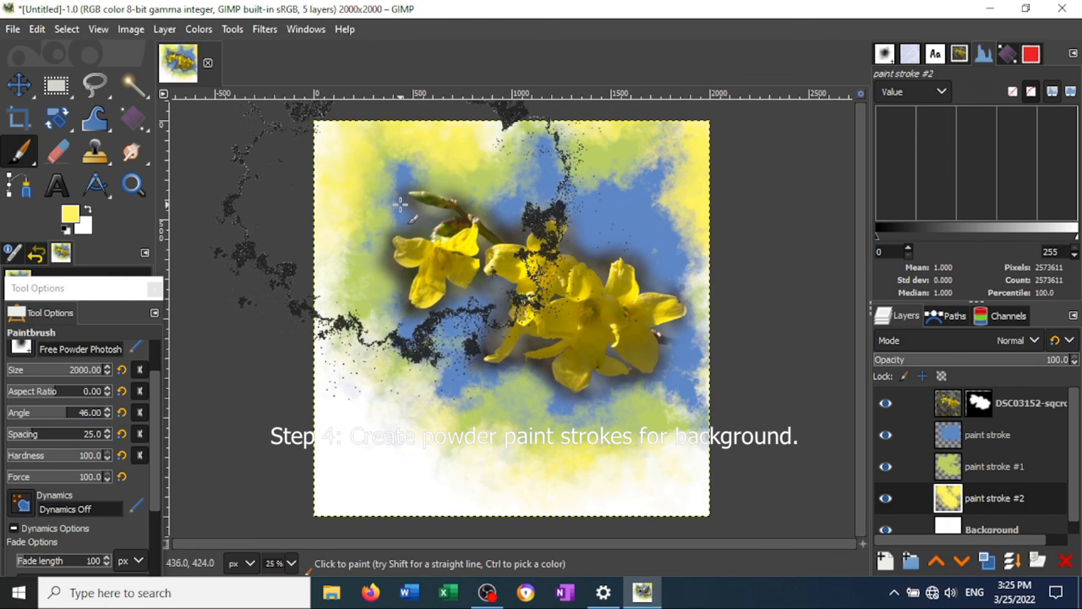
left_click(426, 374)
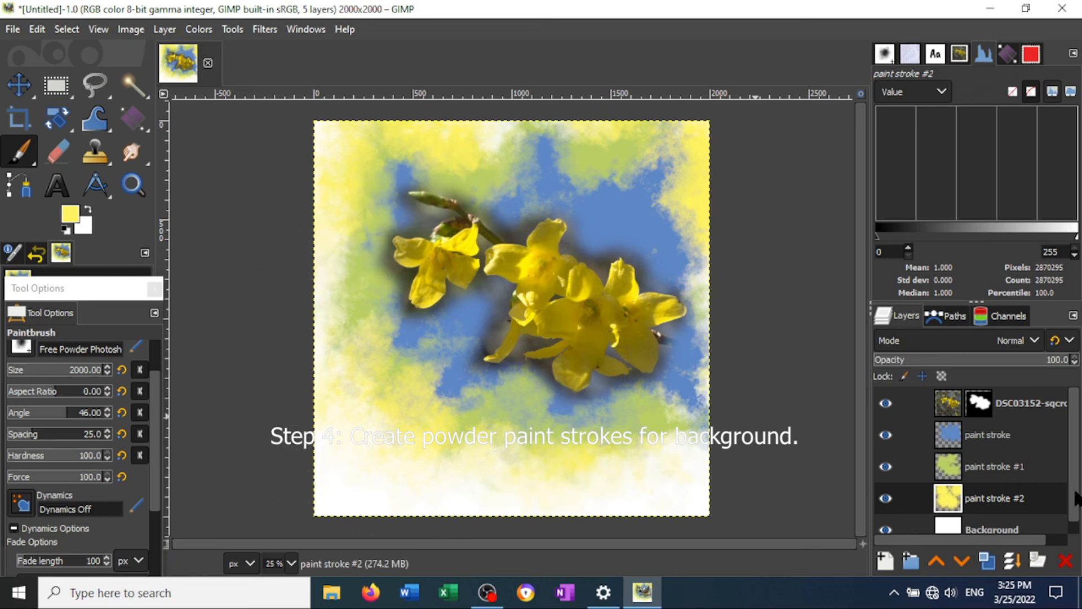
- Hide the white Background layer to check the paint strokes against transparency, and show it again
mouse_move(1075, 491)
left_mouse_down()
mouse_move(1076, 505)
mouse_move(1076, 476)
left_mouse_up()
left_click_drag(1077, 480, 1081, 523)
left_click(885, 517)
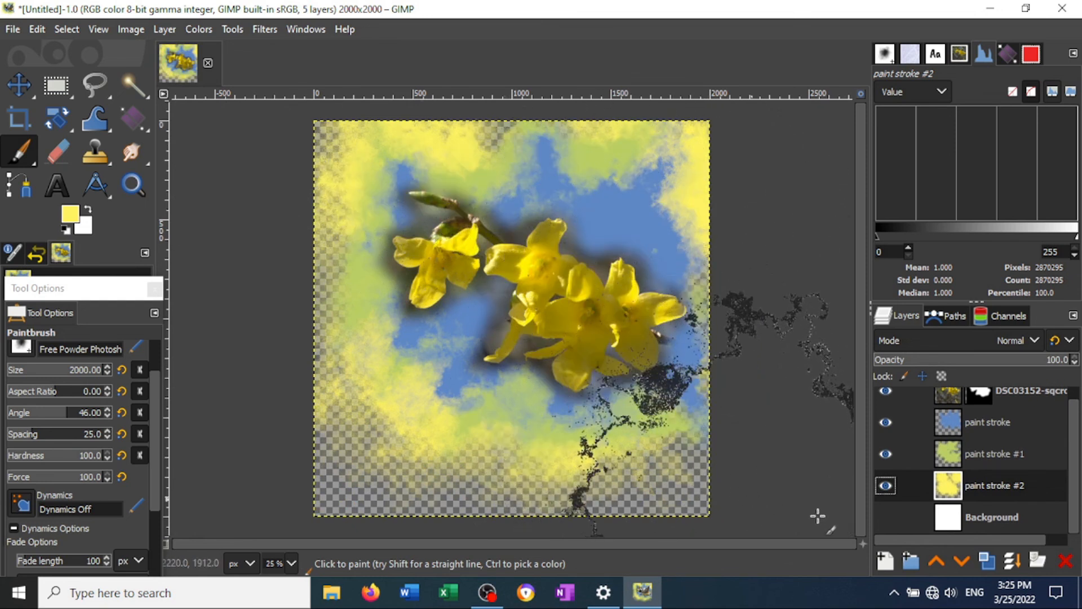
left_click(886, 517)
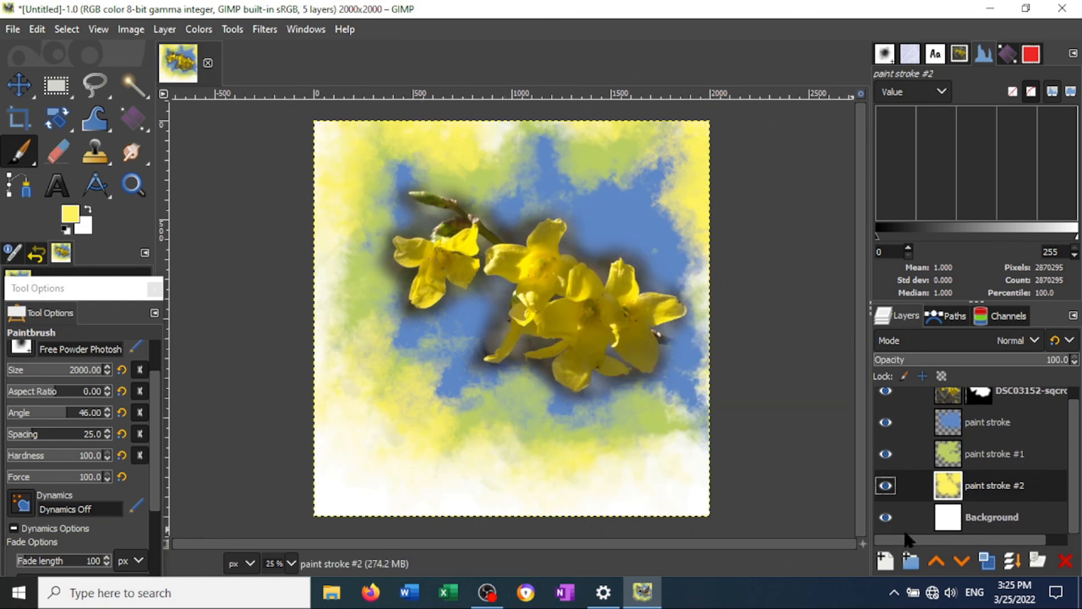
- Select the Background layer and set the foreground color to black 000000 from the color history
left_click(958, 522)
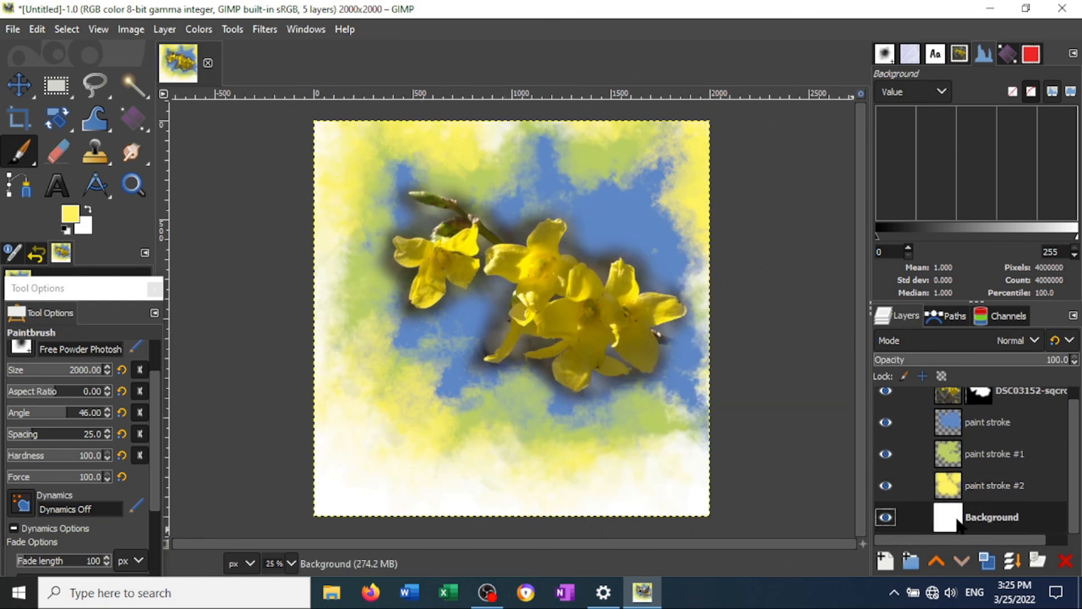
left_click(71, 214)
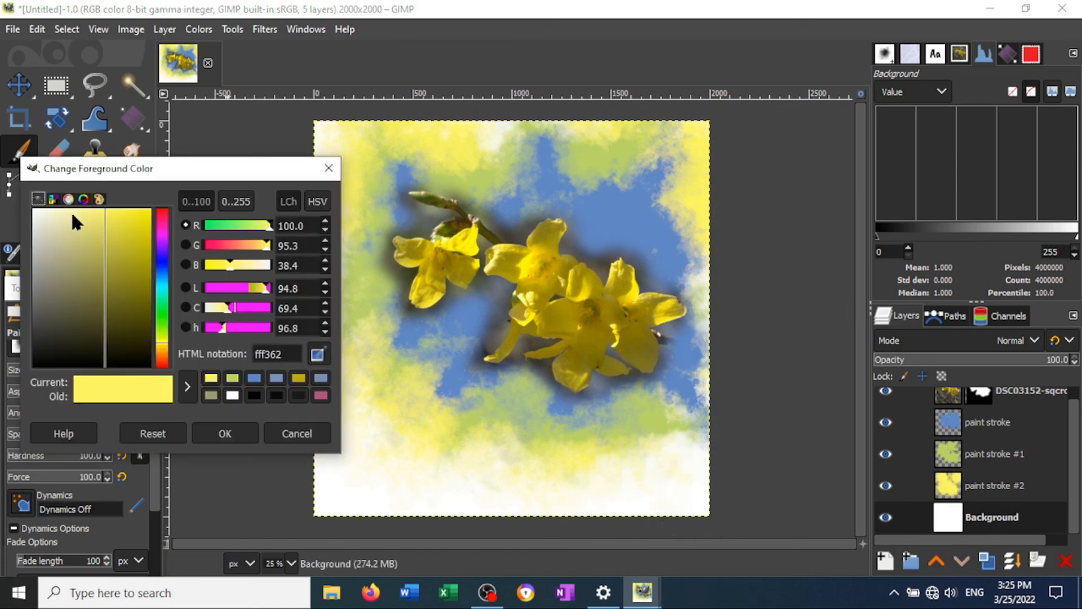
left_click(255, 396)
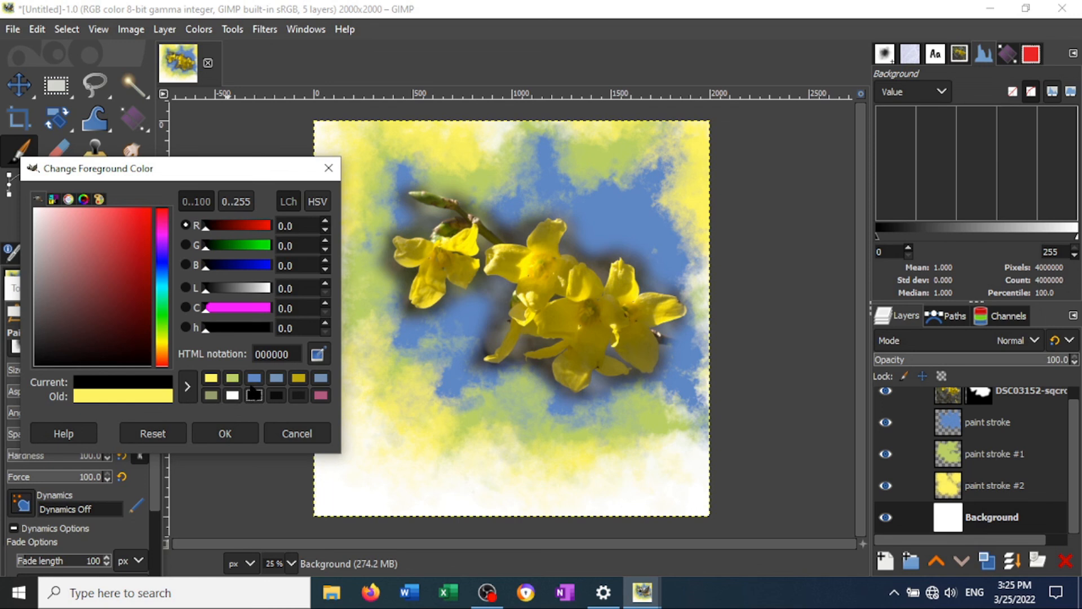
left_click(226, 441)
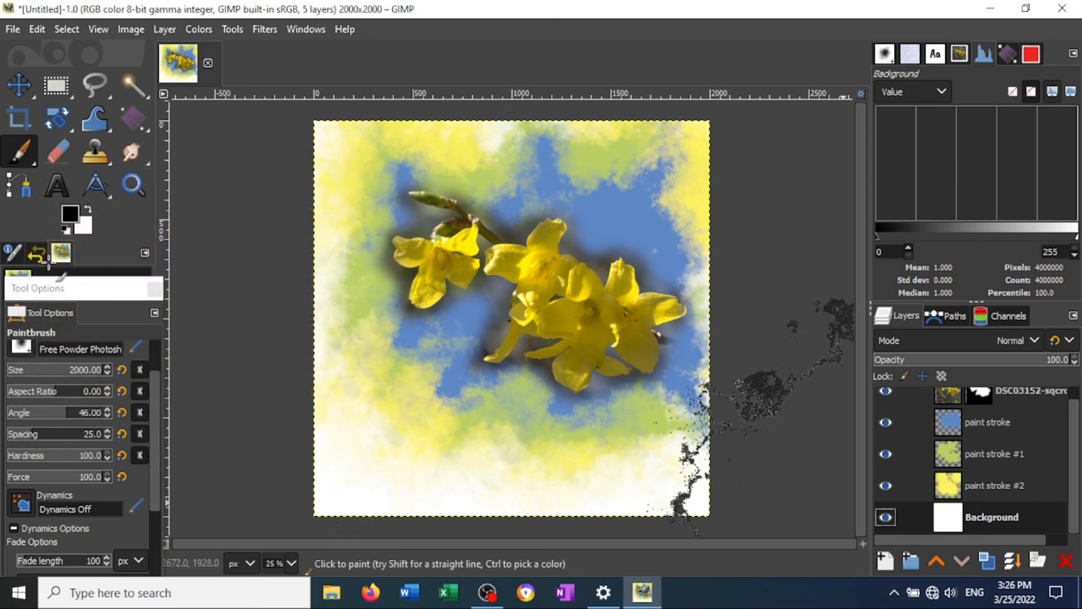
- Try a black fill on the Background layer and refill it with white
left_click_drag(70, 214, 368, 402)
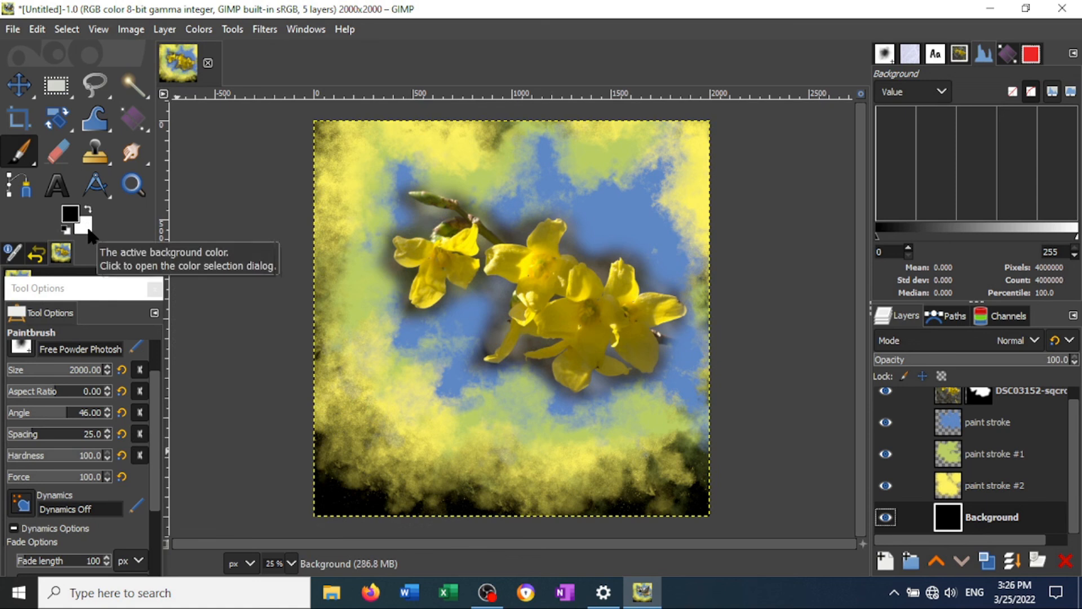
left_click_drag(90, 234, 360, 415)
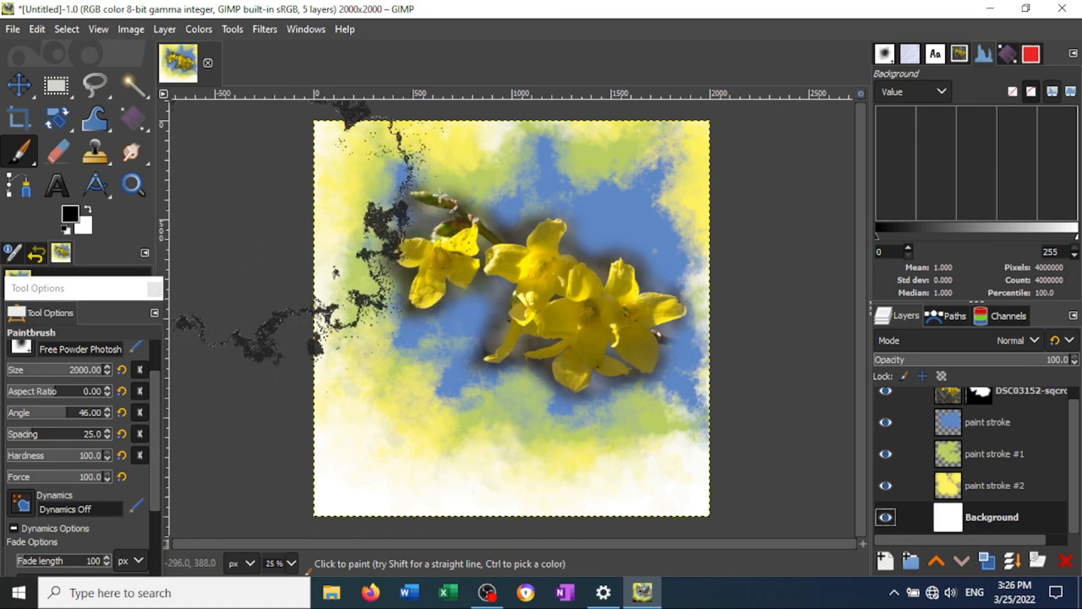